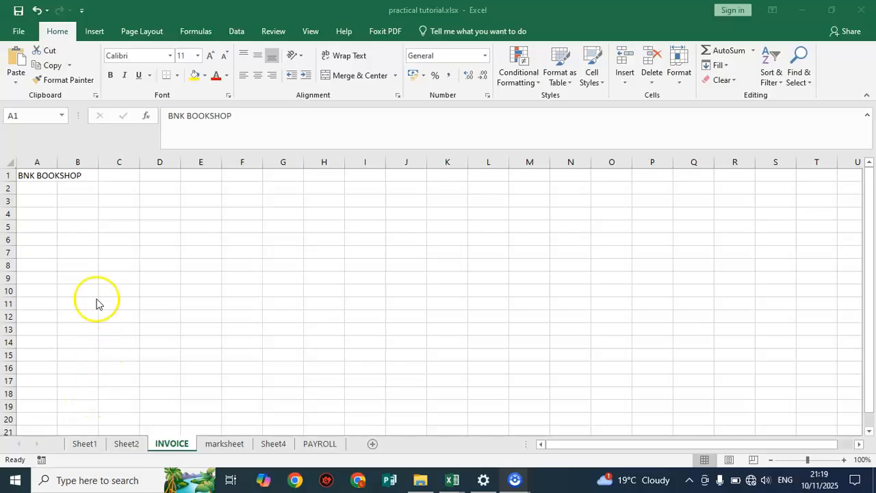
# Step: Extend the title in cell A1 to read BNK BOOKSHOP MALINDI
pyautogui.click(69, 174)
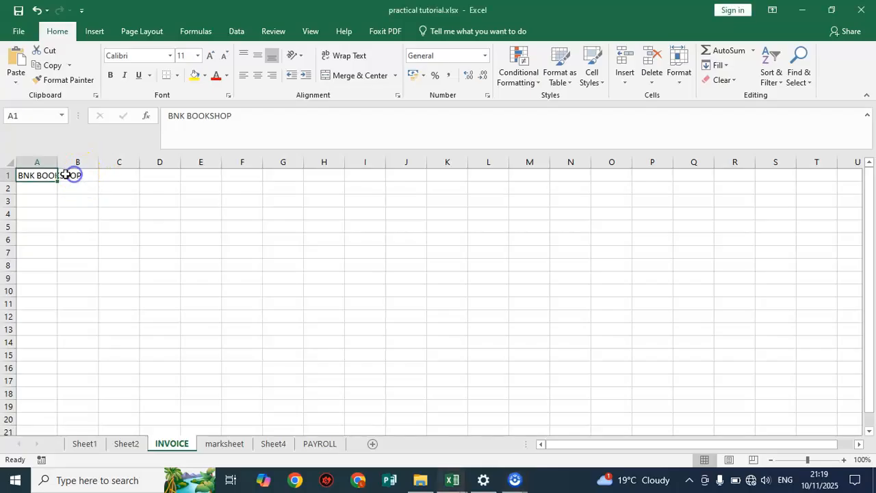
pyautogui.click(41, 176)
pyautogui.doubleClick(42, 176)
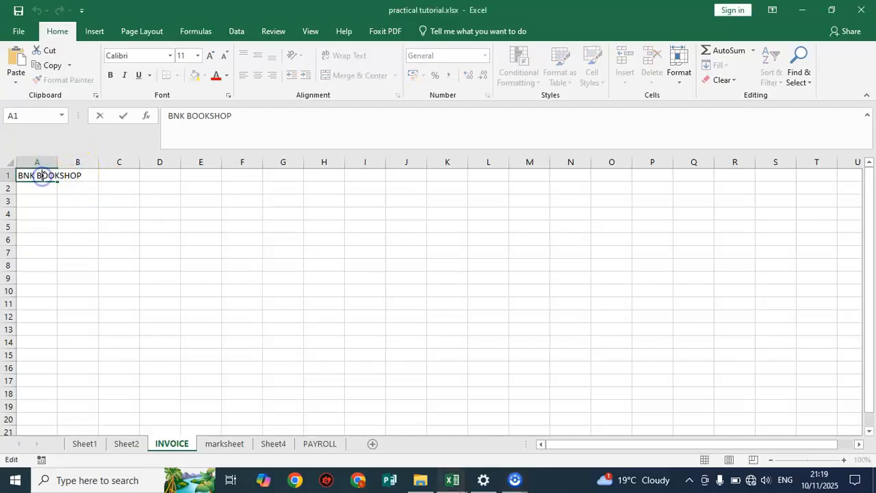
pyautogui.press('Right')
pyautogui.press('Right')
pyautogui.press('Right')
pyautogui.press('Right')
pyautogui.press('Right')
pyautogui.write('MA')
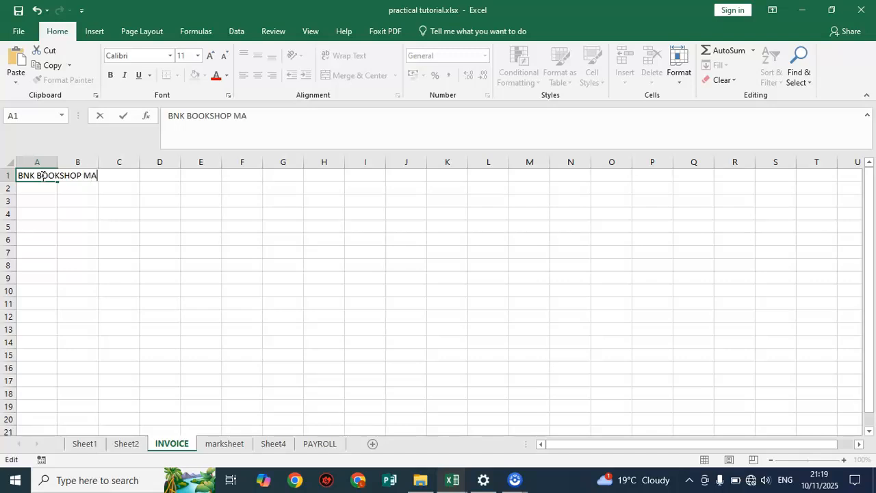
pyautogui.write('LIN')
pyautogui.press('BackSpace')
pyautogui.write('DI')
# Step: Enter the label DELIVERY NO in cell A2 and widen column A to fit it
pyautogui.click(46, 188)
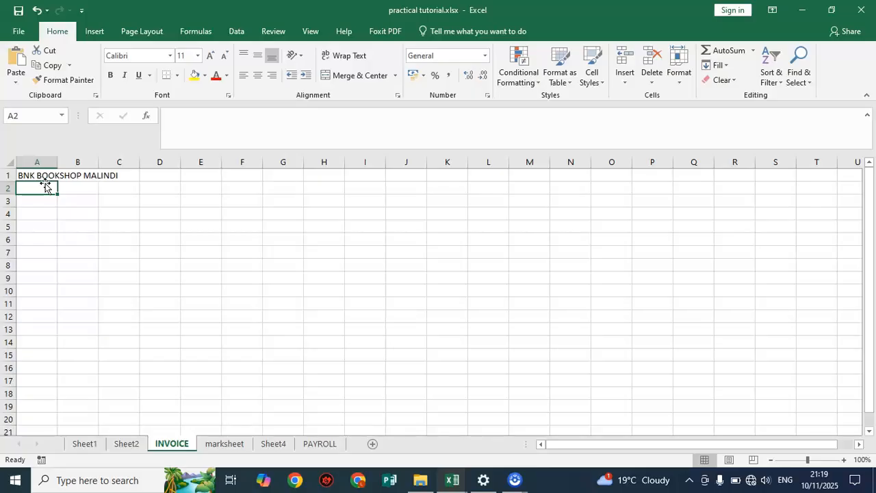
pyautogui.write('DE')
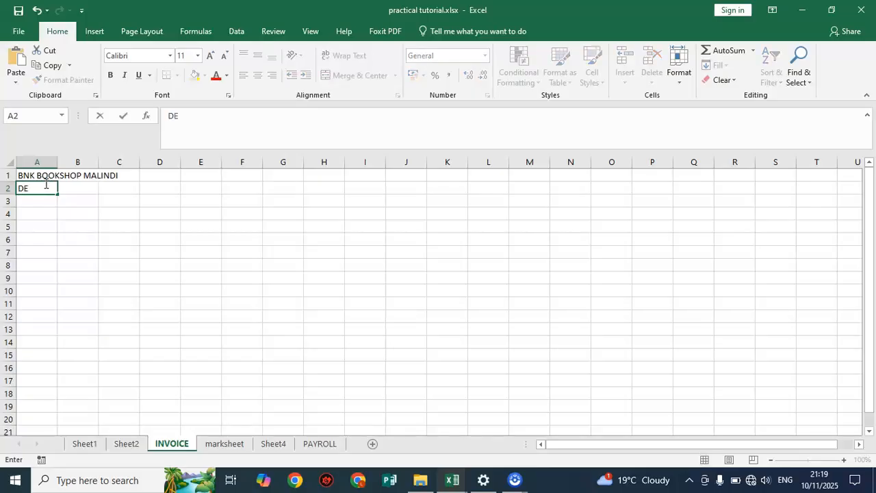
pyautogui.write('LIVERY NO')
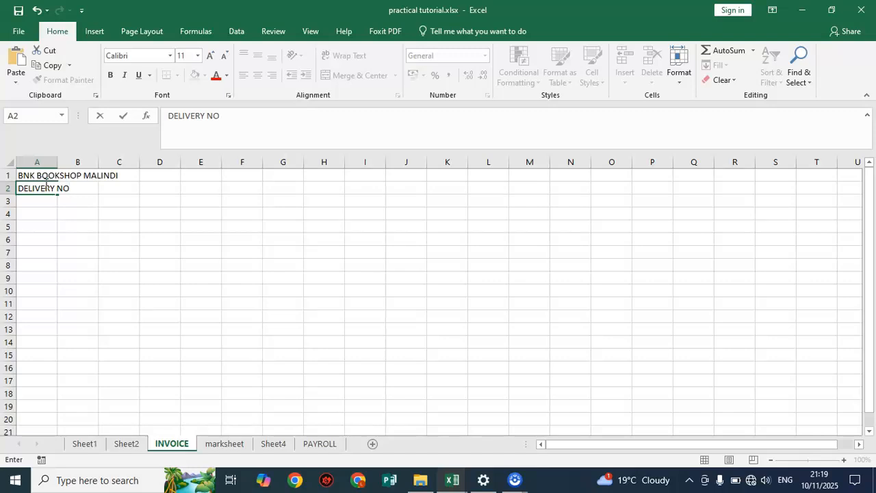
pyautogui.click(207, 189)
pyautogui.click(243, 191)
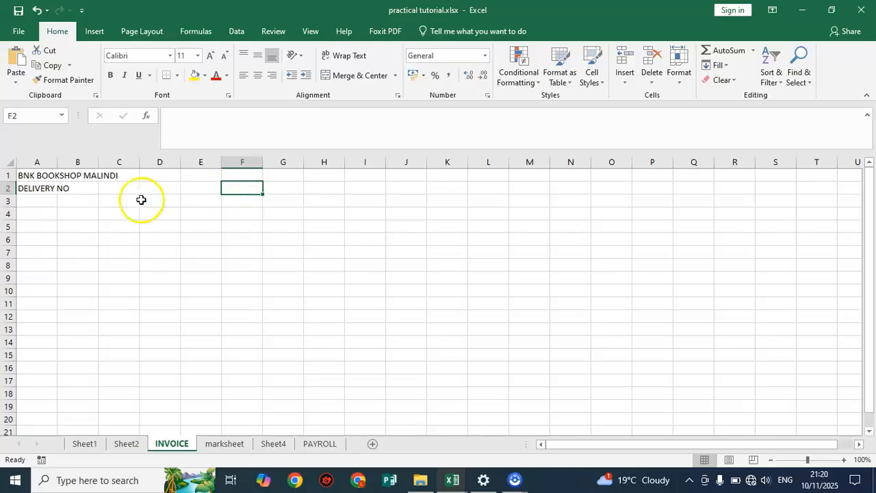
pyautogui.moveTo(58, 162); pyautogui.dragTo(86, 166)
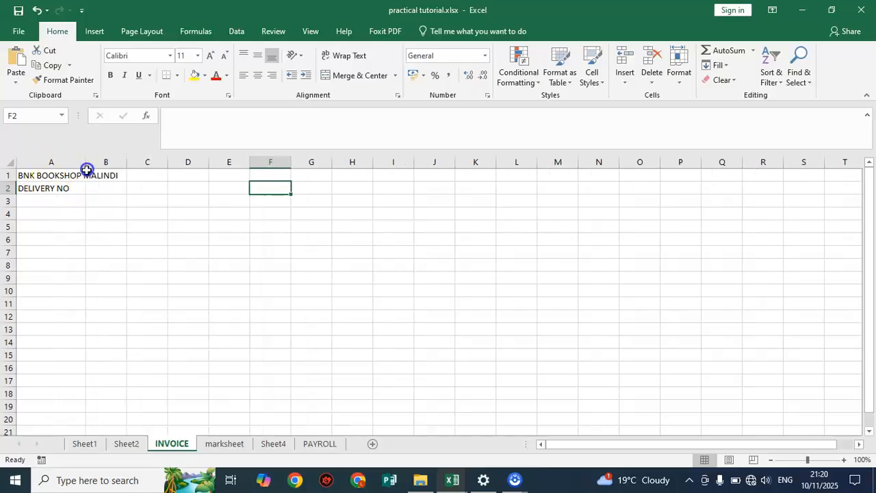
pyautogui.click(67, 202)
pyautogui.moveTo(87, 161); pyautogui.dragTo(79, 163)
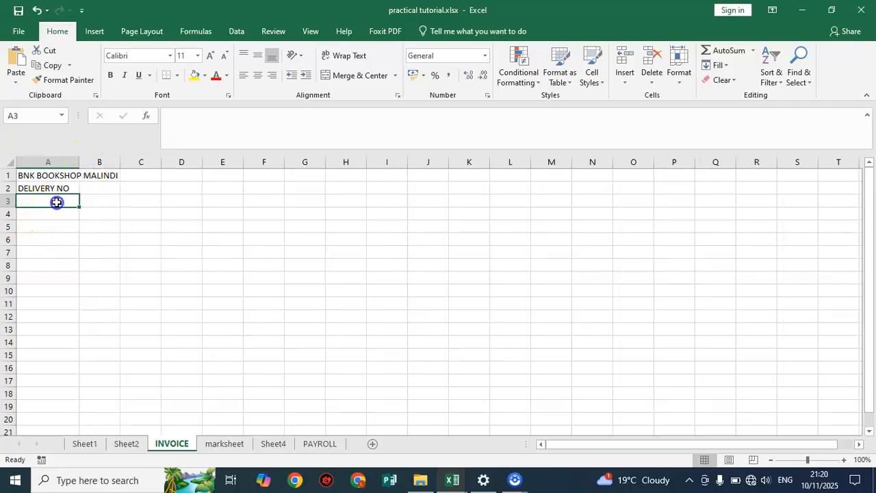
# Step: Enter the column headings S/NO in A3 and ITEM in B3
pyautogui.write('S/NO')
pyautogui.press('Tab')
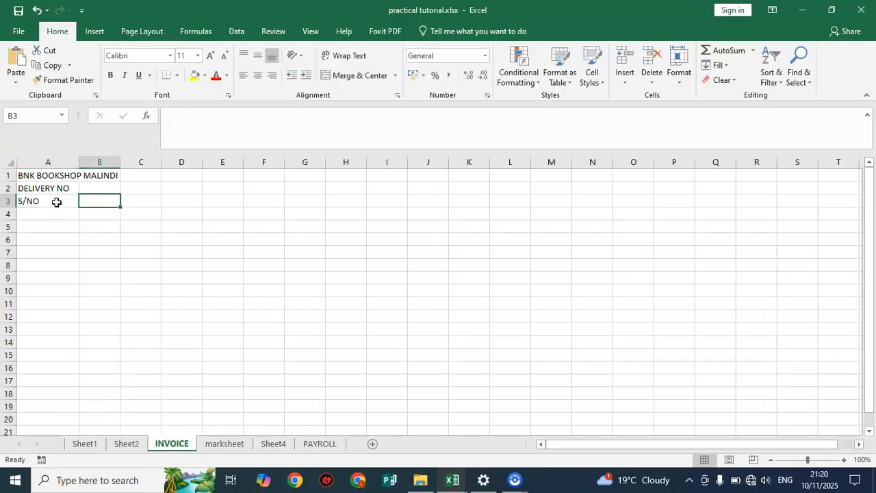
pyautogui.write('ITEM')
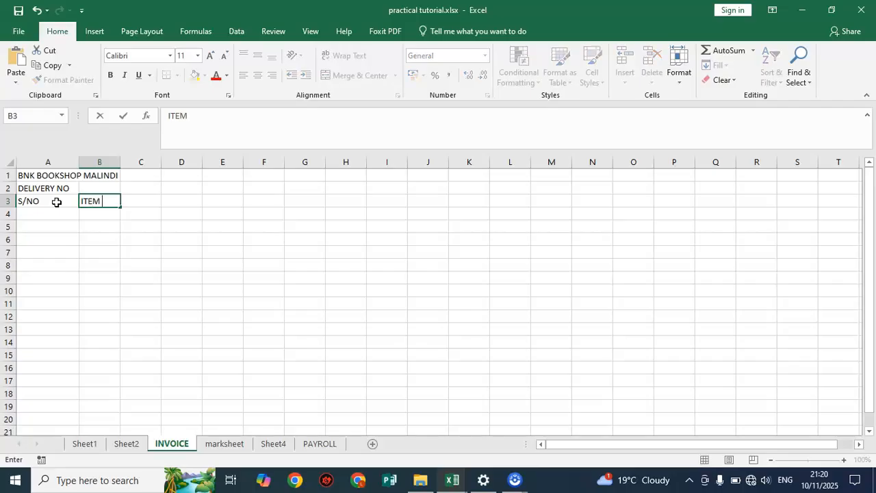
pyautogui.click(100, 202)
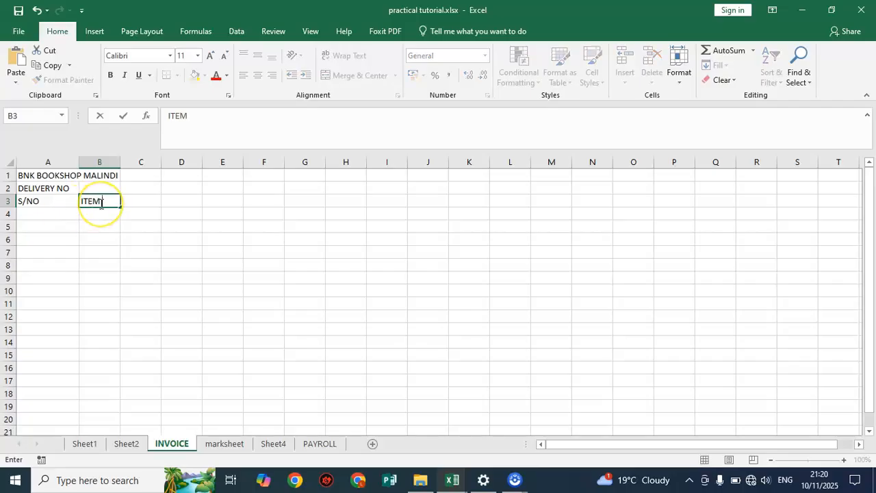
# Step: Enter the column heading DESCRIPTION in cell C3
pyautogui.click(140, 200)
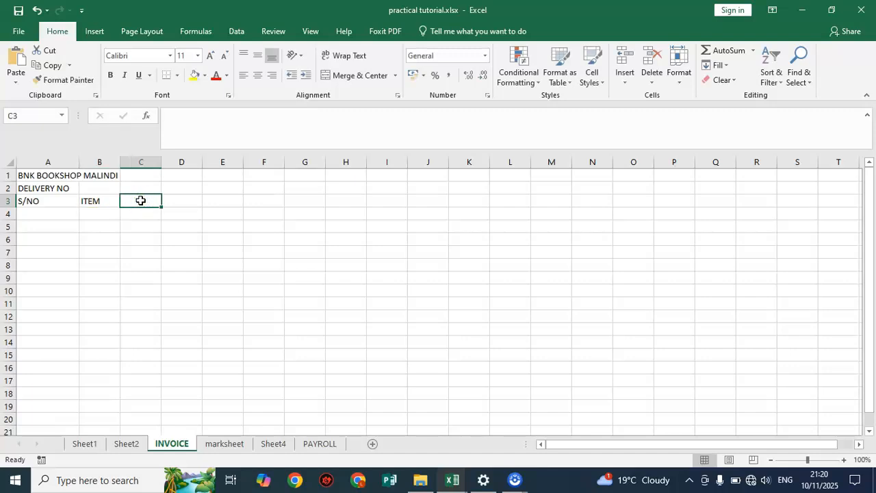
pyautogui.write('QU')
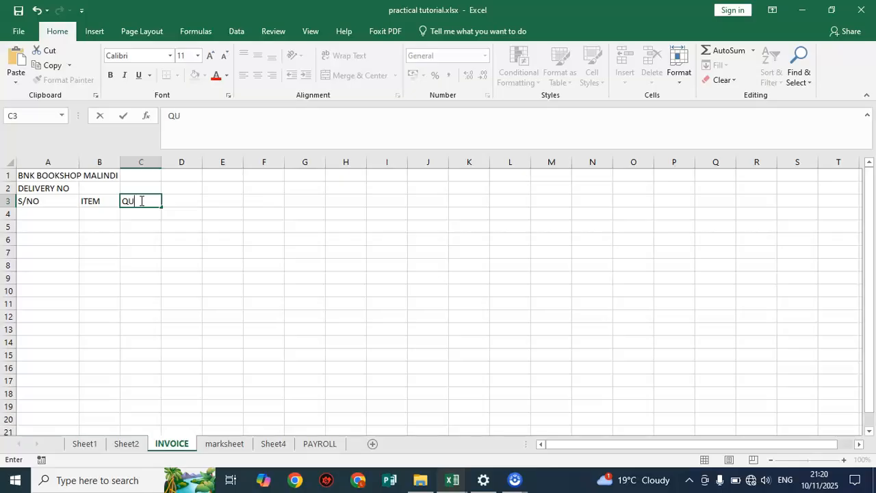
pyautogui.press('BackSpace')
pyautogui.write('U')
pyautogui.press('BackSpace')
pyautogui.press('BackSpace')
pyautogui.write('DESCRIPTION')
pyautogui.hotkey('ctrl', 'Return')
pyautogui.press('Tab')
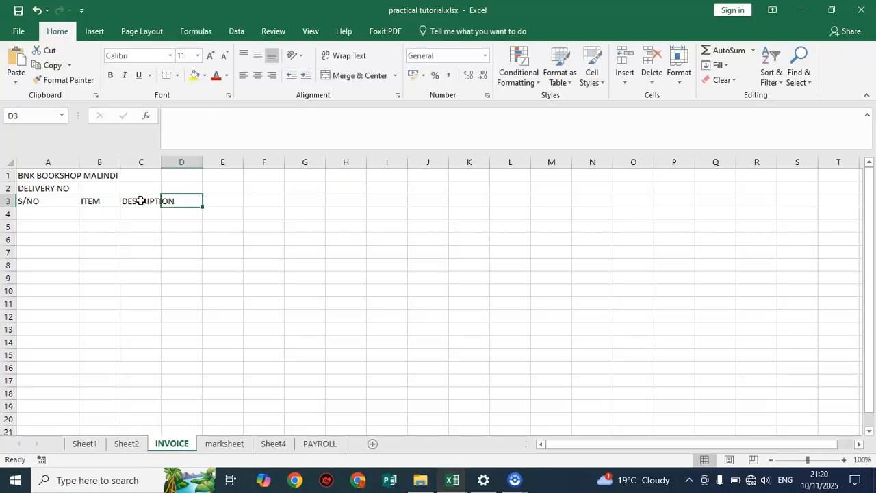
# Step: Enter the headings QUANTITY, UNIT PRICE and COST in cells D3, E3 and F3
pyautogui.write('QU')
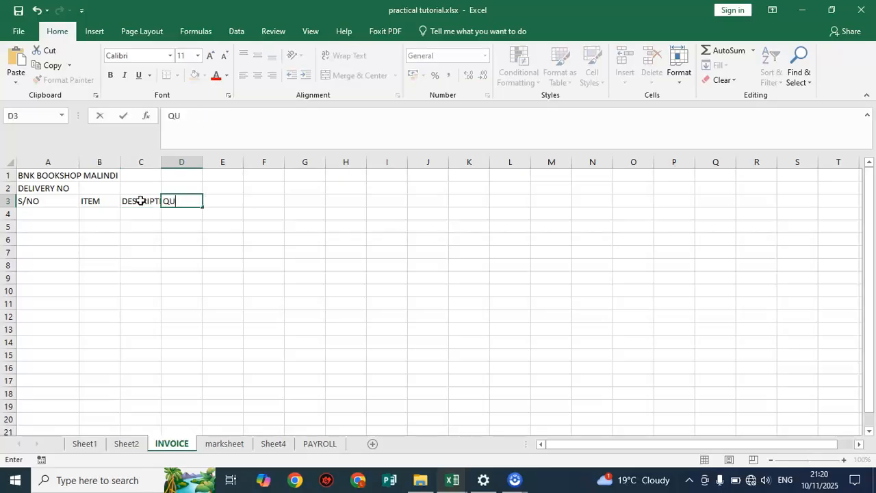
pyautogui.write('ANTITY')
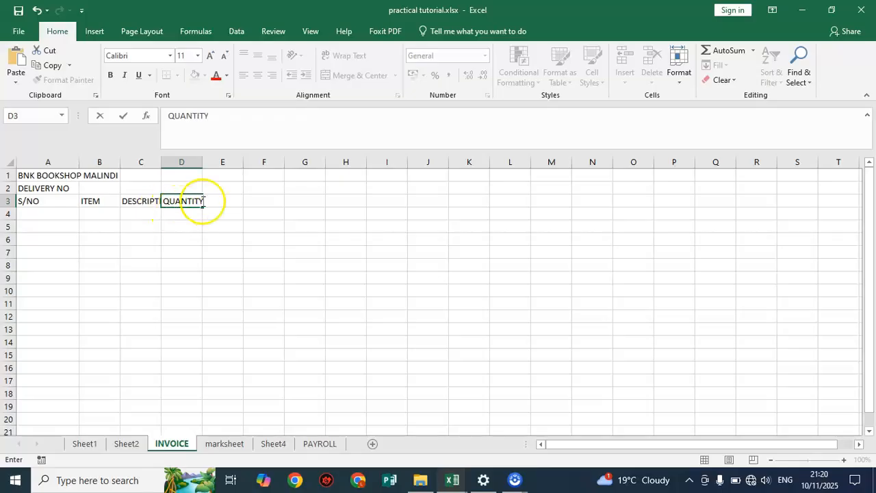
pyautogui.click(223, 214)
pyautogui.click(224, 201)
pyautogui.write('UNIT PRICE')
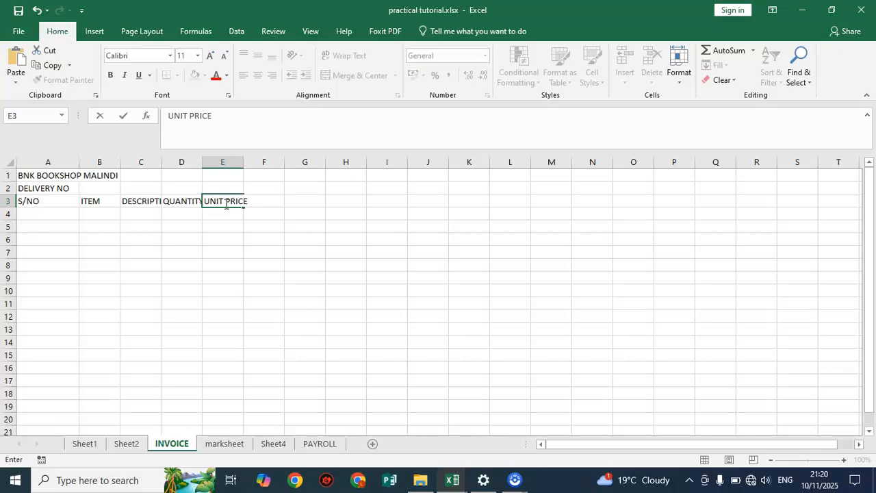
pyautogui.press('Tab')
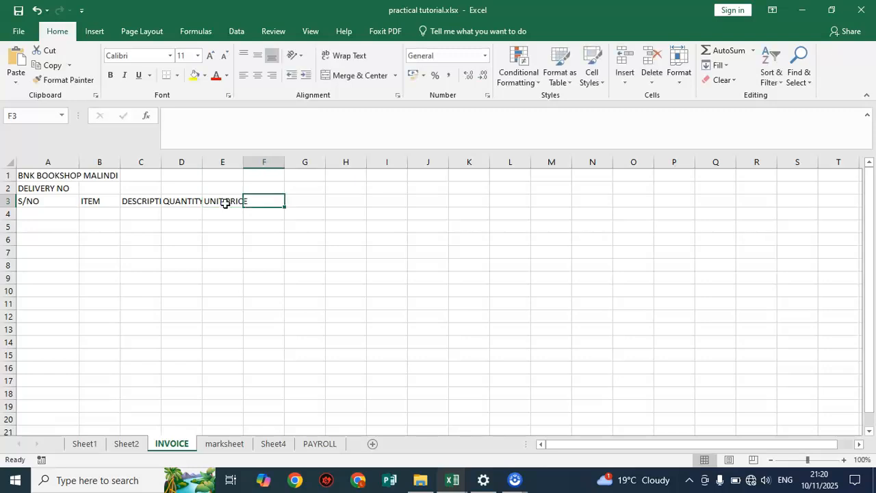
pyautogui.write('COST')
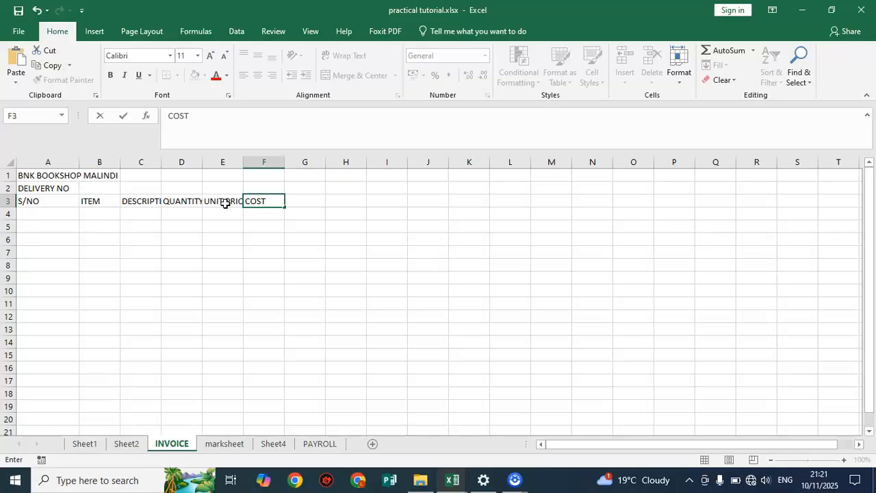
pyautogui.click(146, 201)
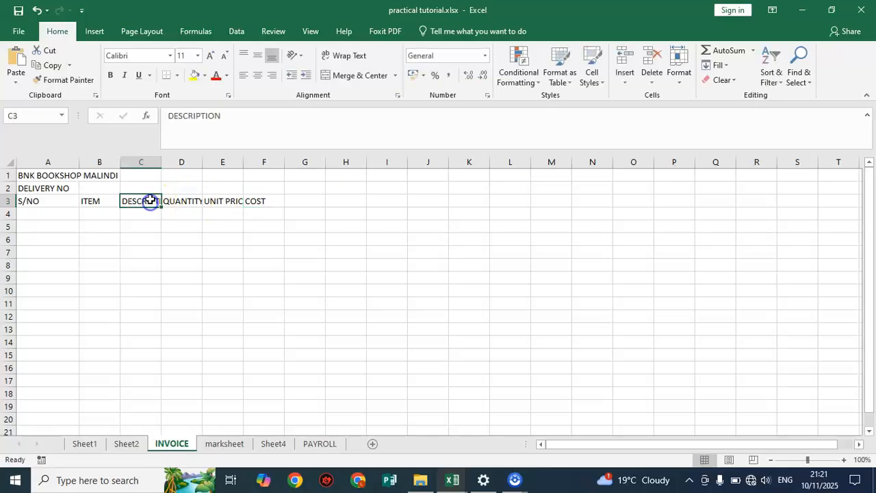
# Step: Narrow column A slightly and widen columns B to F so every row 3 heading fits its column
pyautogui.click(149, 181)
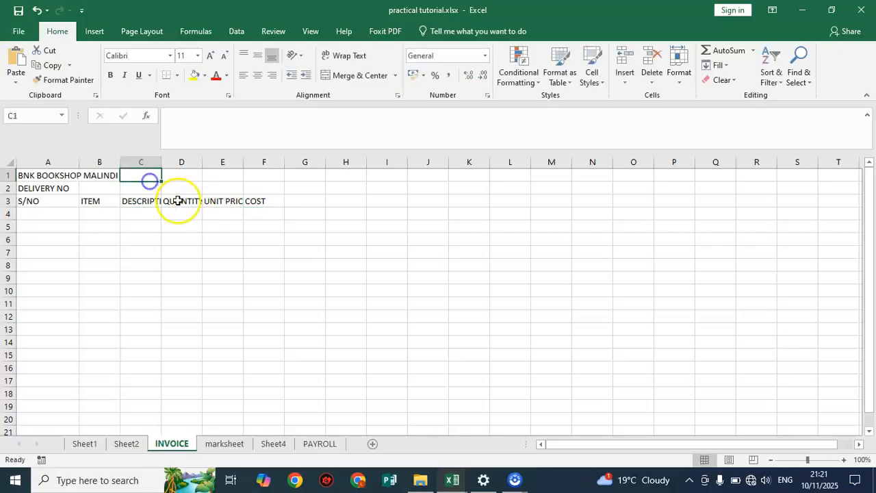
pyautogui.click(242, 201)
pyautogui.moveTo(77, 163); pyautogui.dragTo(148, 203)
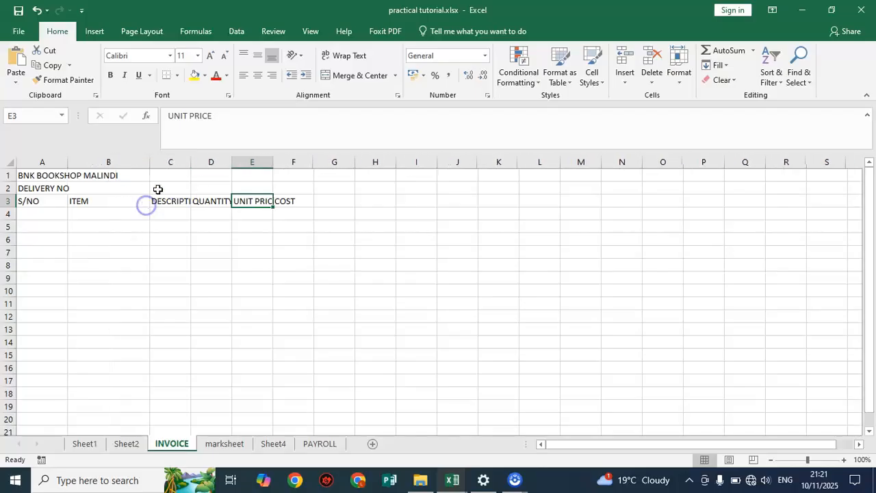
pyautogui.moveTo(149, 159); pyautogui.dragTo(229, 200)
pyautogui.moveTo(270, 161); pyautogui.dragTo(287, 198)
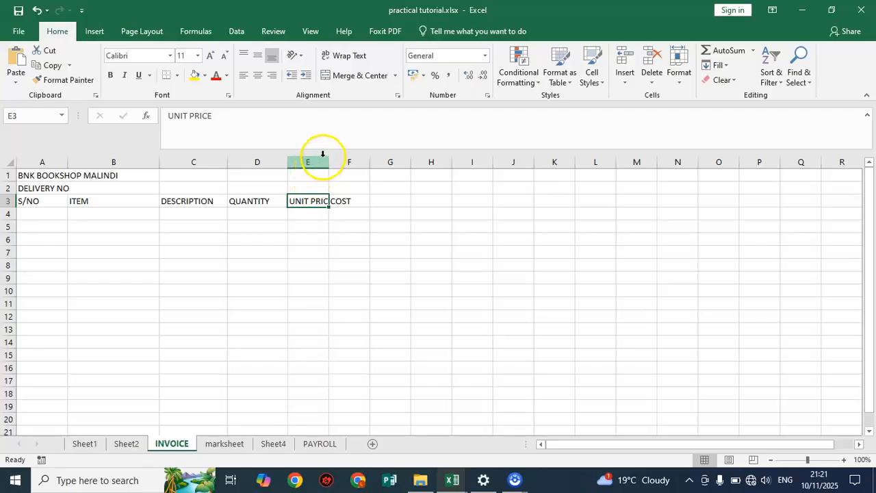
pyautogui.moveTo(326, 162); pyautogui.dragTo(343, 191)
pyautogui.moveTo(388, 164); pyautogui.dragTo(391, 177)
pyautogui.click(334, 227)
pyautogui.click(363, 200)
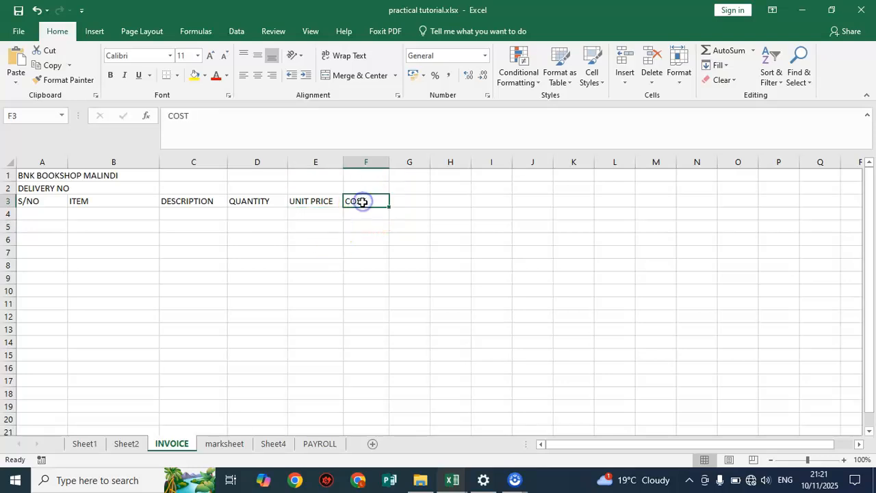
# Step: Enter the label INVOICE NO: in cell F2, above the COST heading
pyautogui.click(370, 187)
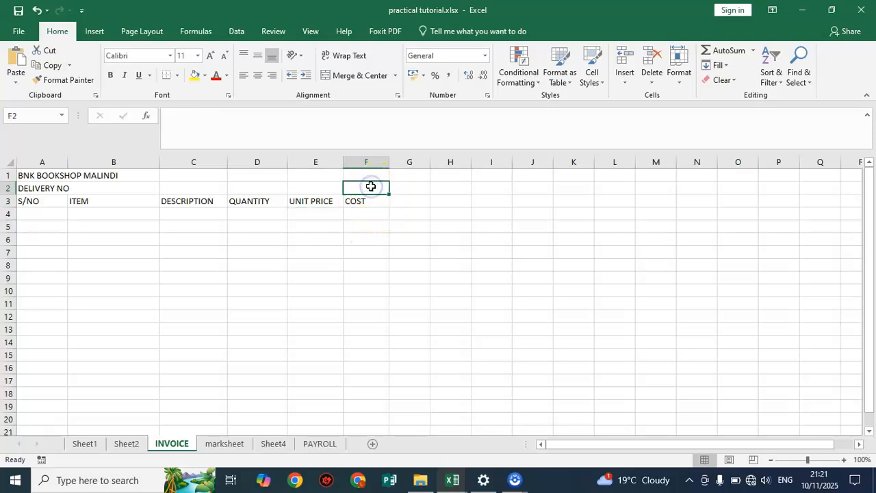
pyautogui.write('I')
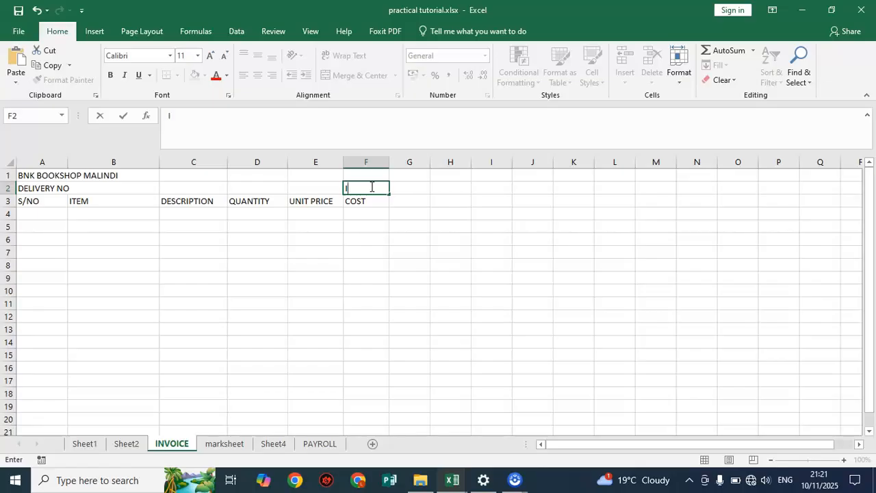
pyautogui.write('NVOICE NO')
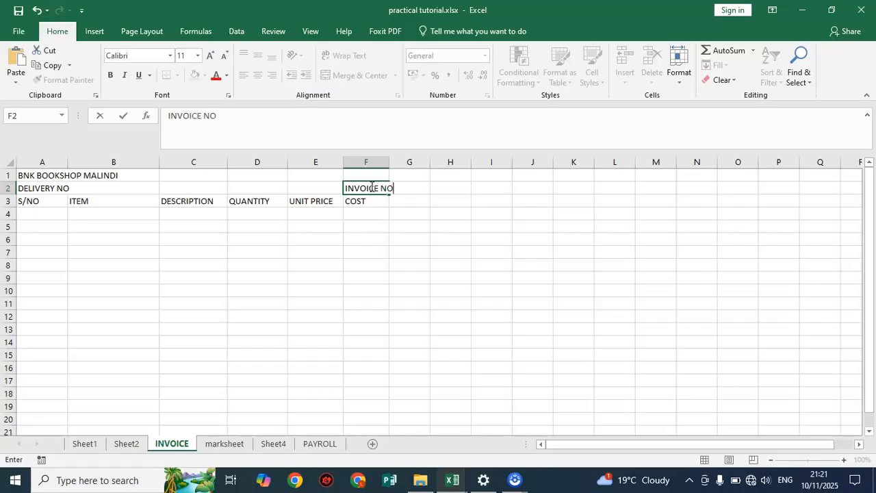
pyautogui.write(':')
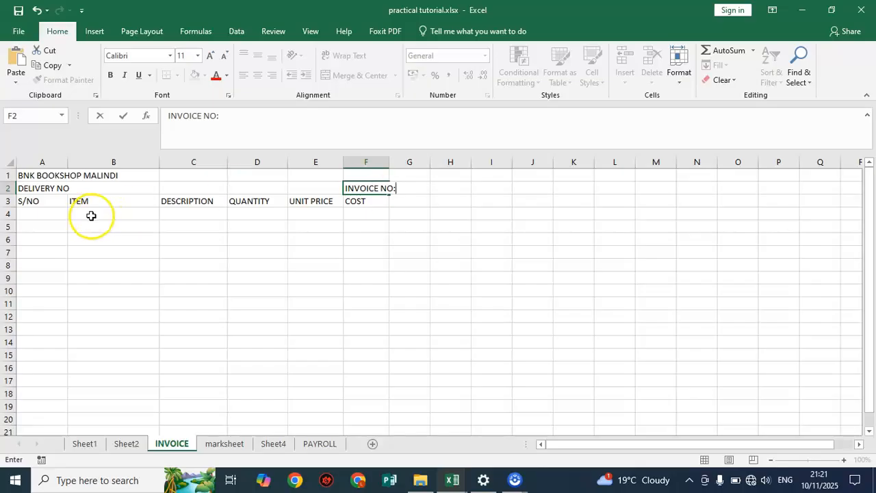
# Step: Add a colon to the label in cell A2 so it reads DELIVERY NO:
pyautogui.click(60, 188)
pyautogui.doubleClick(60, 188)
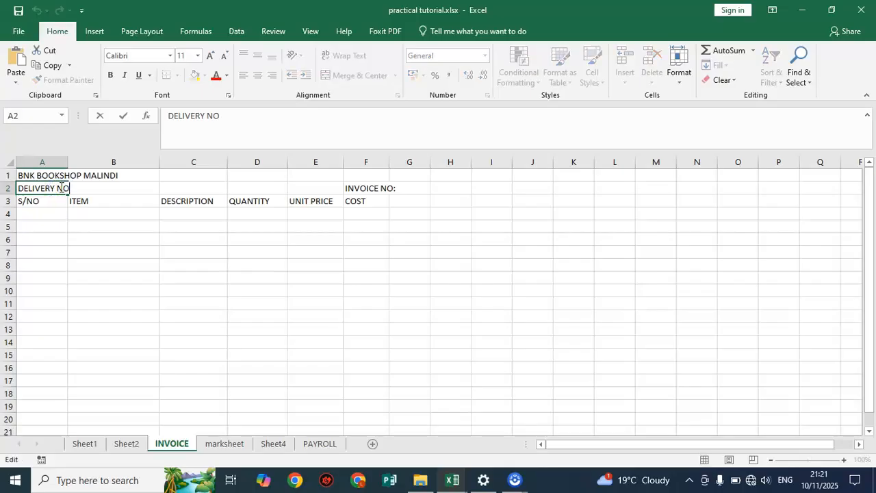
pyautogui.press('BackSpace')
pyautogui.write('"')
pyautogui.press('BackSpace')
pyautogui.write(':')
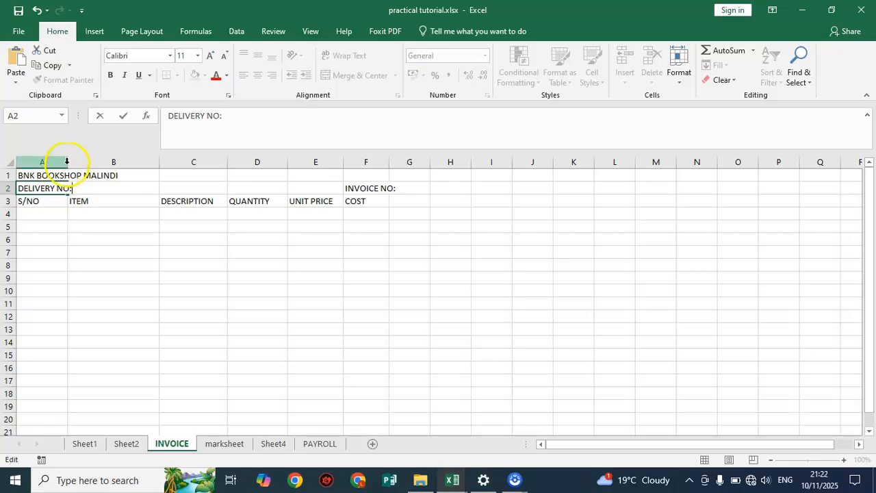
# Step: Widen columns A and F so the DELIVERY NO: and INVOICE NO: labels fit inside their cells
pyautogui.moveTo(68, 163); pyautogui.dragTo(78, 164)
pyautogui.click(121, 239)
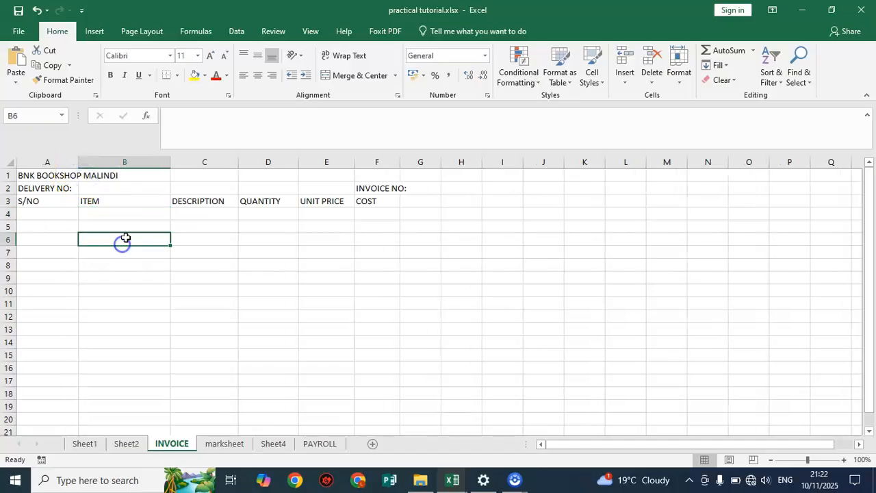
pyautogui.moveTo(398, 159); pyautogui.dragTo(410, 162)
pyautogui.click(415, 238)
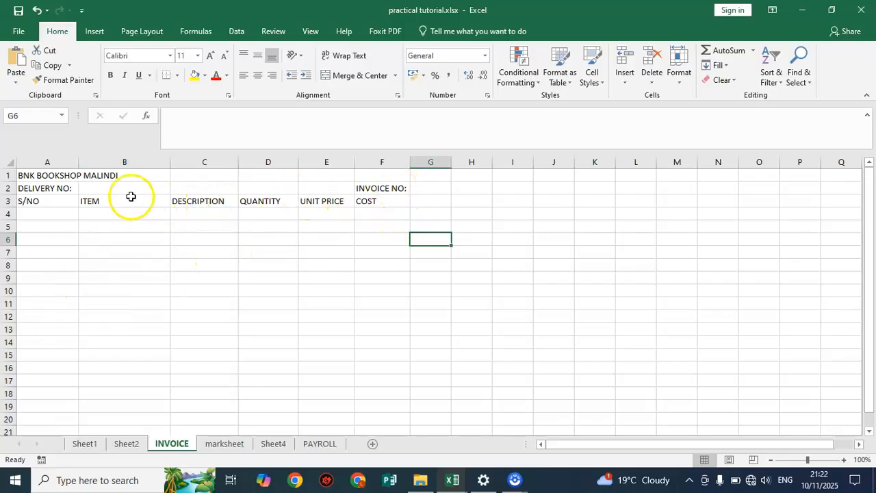
# Step: Merge and center the empty cells B2:E2 between the delivery and invoice number labels
pyautogui.moveTo(116, 187); pyautogui.dragTo(313, 187)
pyautogui.click(340, 74)
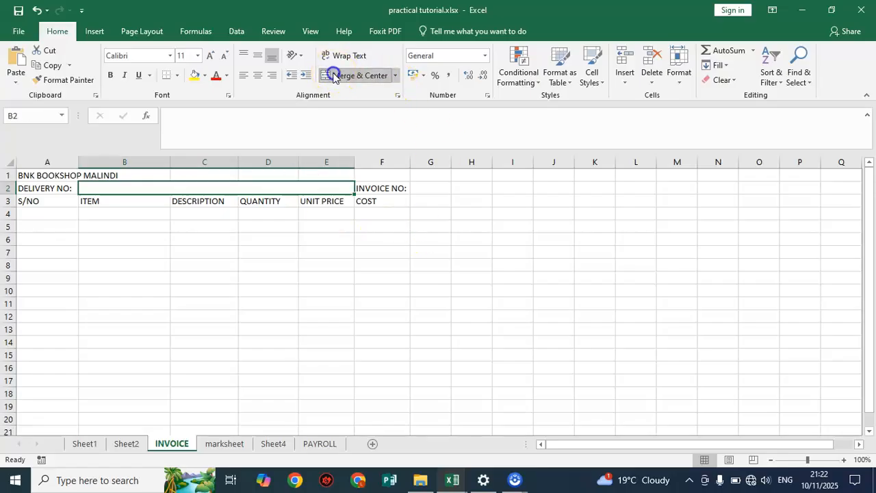
pyautogui.click(304, 213)
# Step: Merge and center the BNK BOOKSHOP MALINDI title across A1:F1 and set its font to Albertus Extra Bold
pyautogui.moveTo(25, 176); pyautogui.dragTo(389, 162)
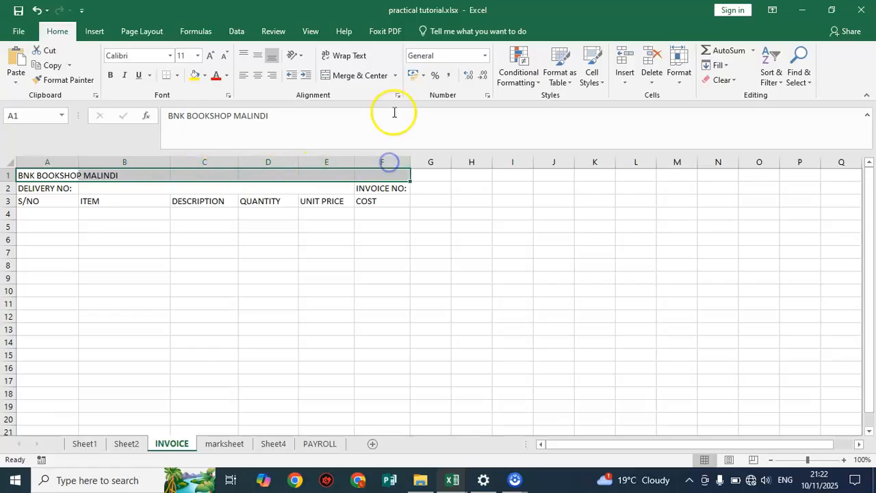
pyautogui.click(346, 75)
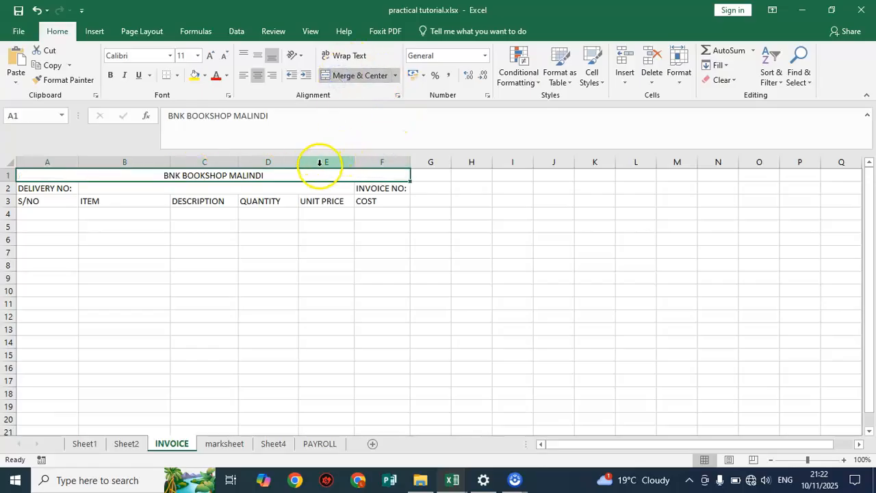
pyautogui.click(169, 59)
pyautogui.click(137, 148)
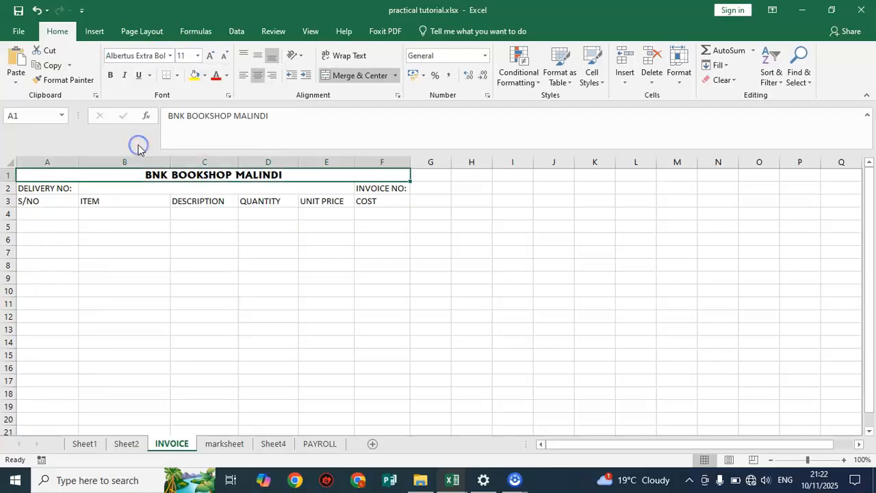
# Step: Enlarge the BNK BOOKSHOP MALINDI title in row 1 to font size 22
pyautogui.click(209, 60)
pyautogui.click(209, 59)
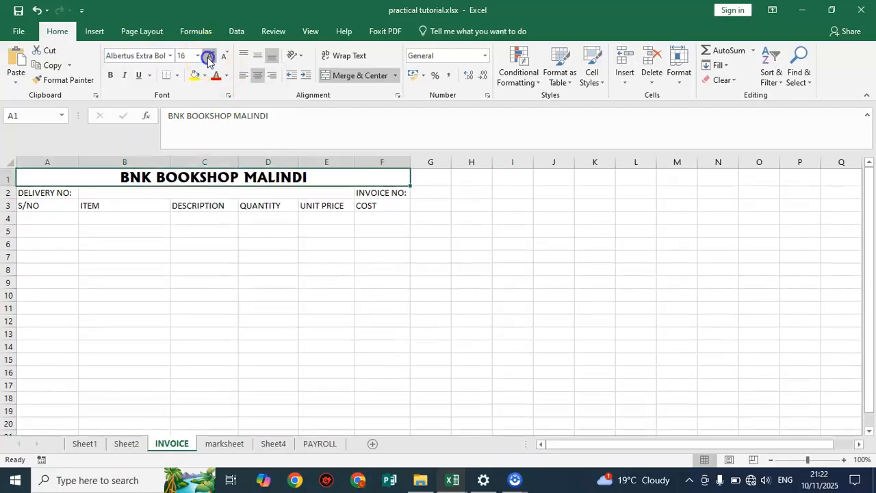
pyautogui.click(209, 59)
pyautogui.click(209, 60)
pyautogui.click(252, 252)
pyautogui.click(372, 222)
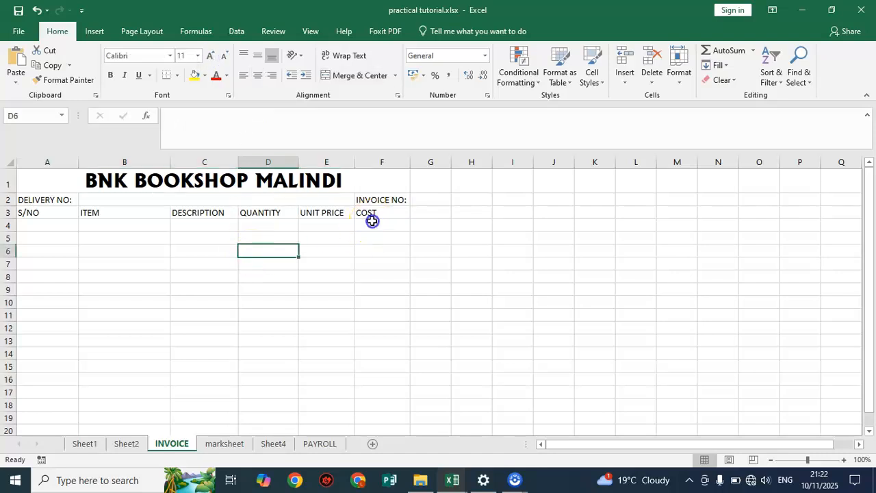
# Step: Set the font color of the BNK BOOKSHOP MALINDI title to the standard light blue
pyautogui.click(318, 183)
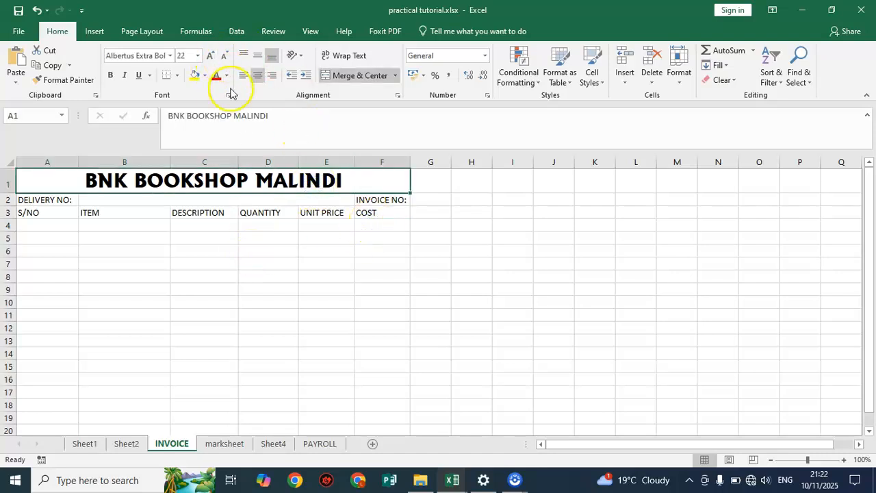
pyautogui.click(204, 77)
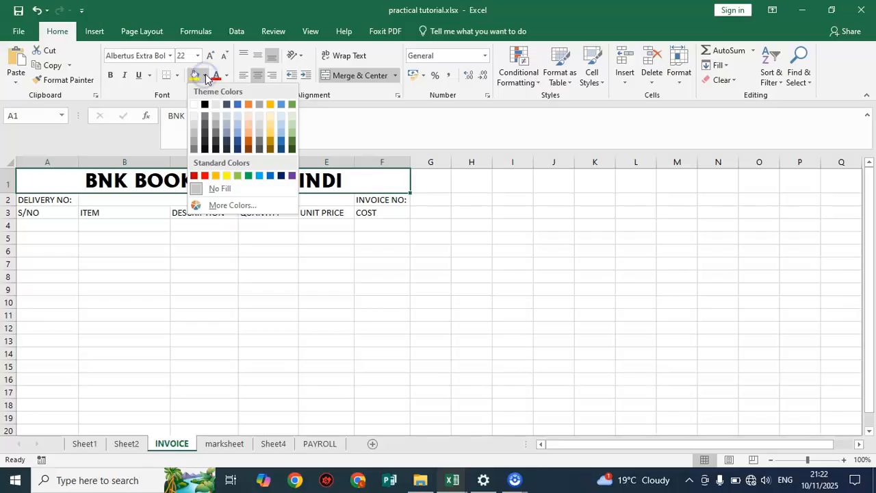
pyautogui.click(227, 75)
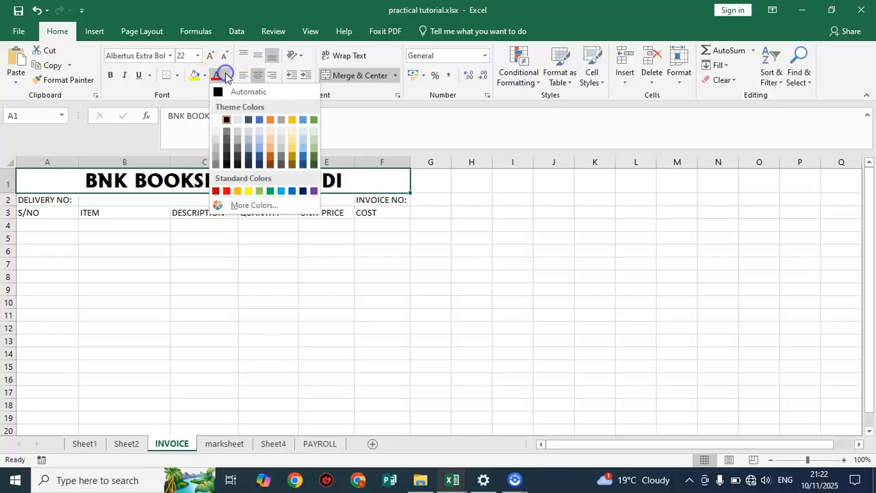
pyautogui.click(281, 191)
pyautogui.click(262, 299)
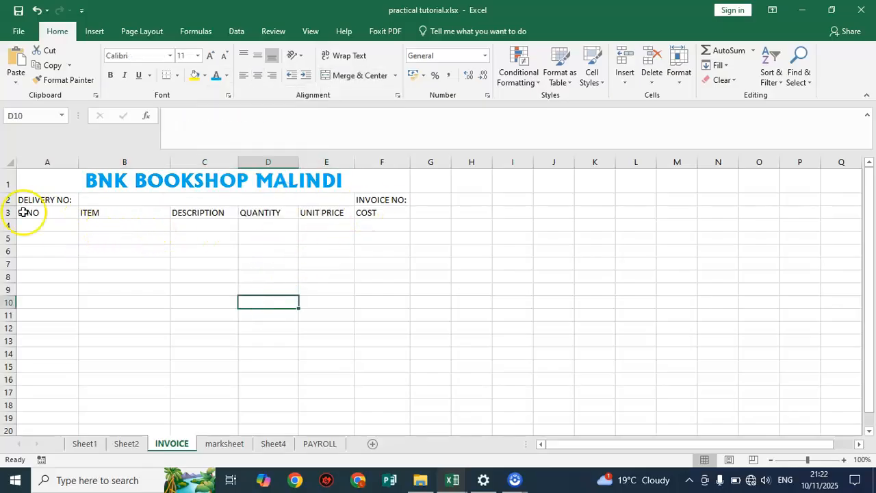
# Step: Make the column headings in A3:F3 and the DELIVERY NO: and INVOICE NO: labels in row 2 bold
pyautogui.moveTo(24, 214); pyautogui.dragTo(368, 212)
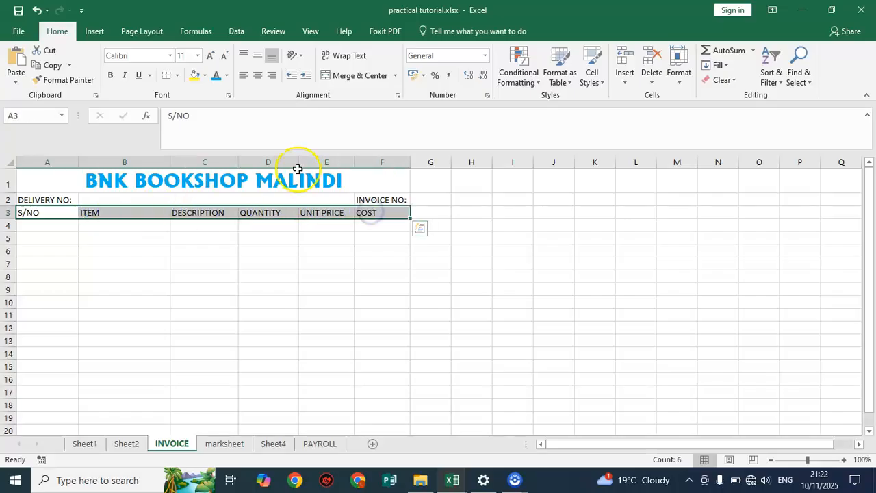
pyautogui.click(110, 77)
pyautogui.click(60, 200)
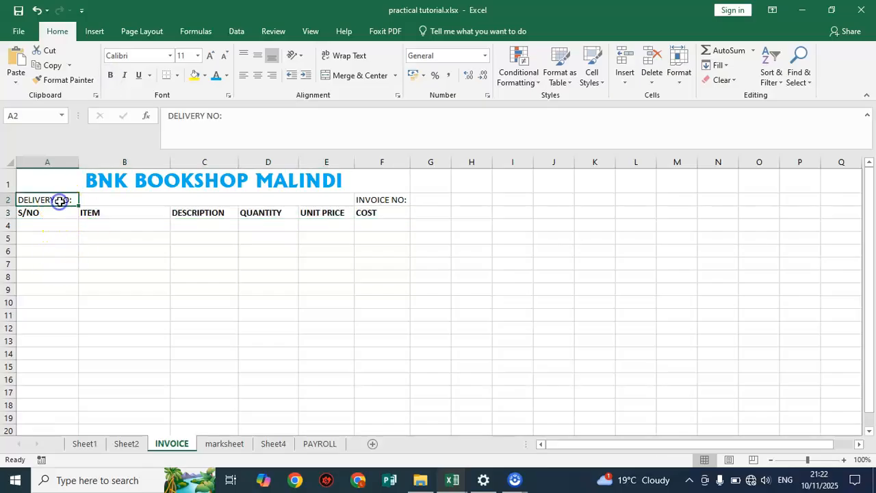
pyautogui.click(110, 76)
pyautogui.click(379, 200)
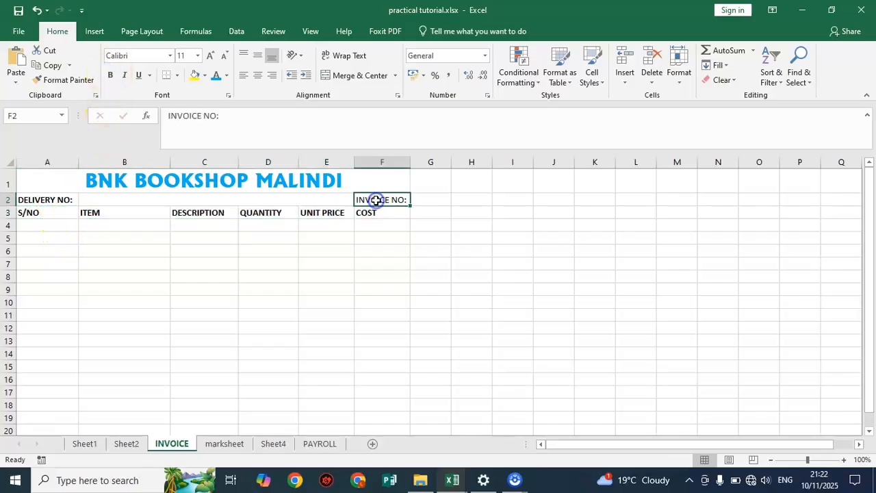
pyautogui.click(110, 75)
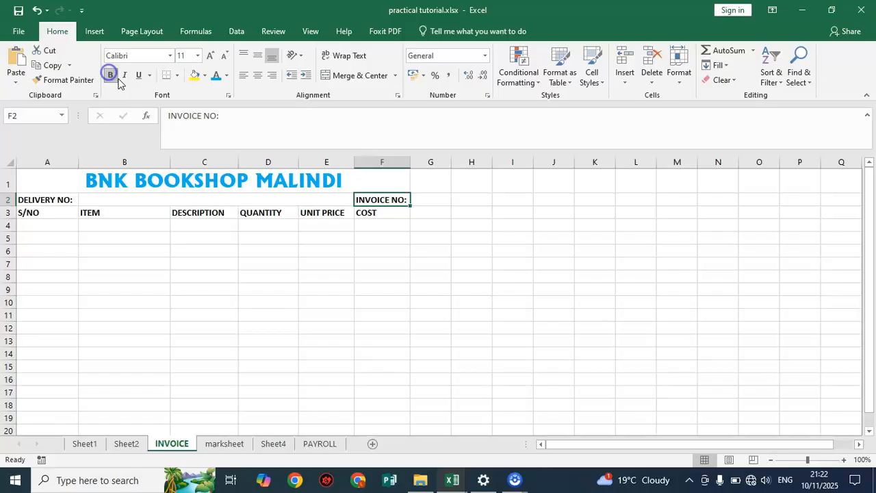
pyautogui.click(377, 248)
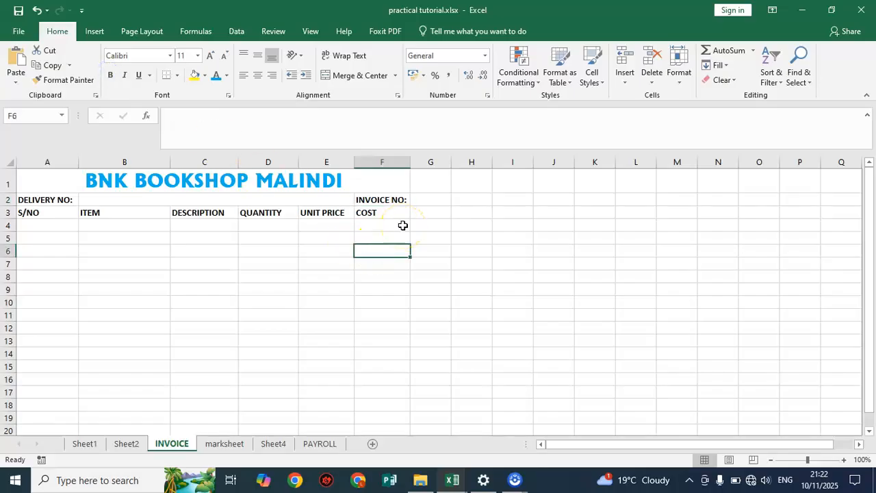
pyautogui.click(394, 226)
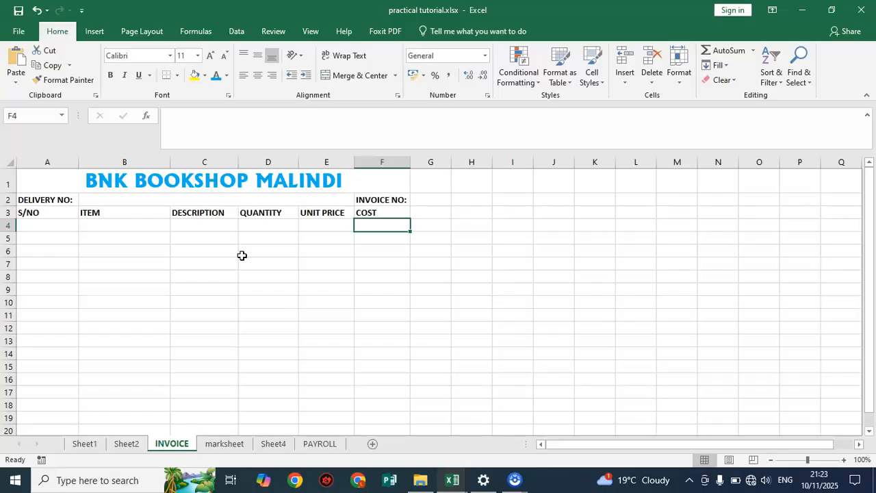
# Step: Enter the serial numbers 1 to 5 in cells A4 to A8 under the S/NO heading
pyautogui.click(67, 224)
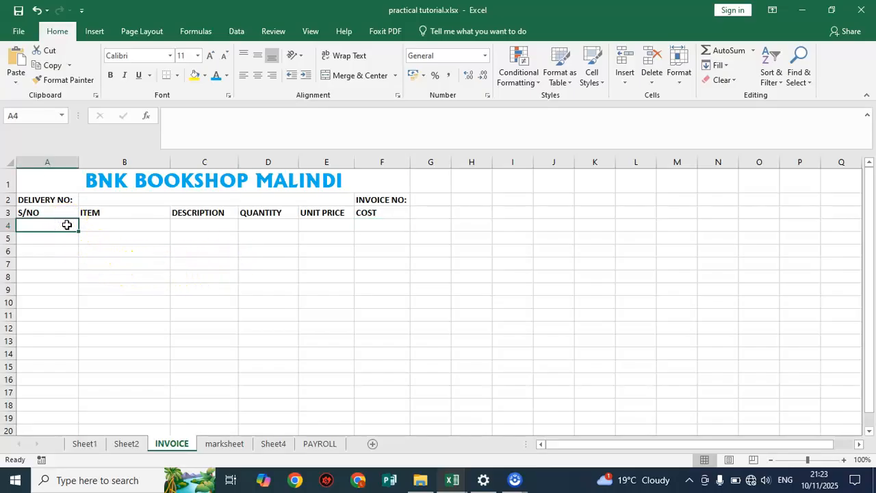
pyautogui.write('2')
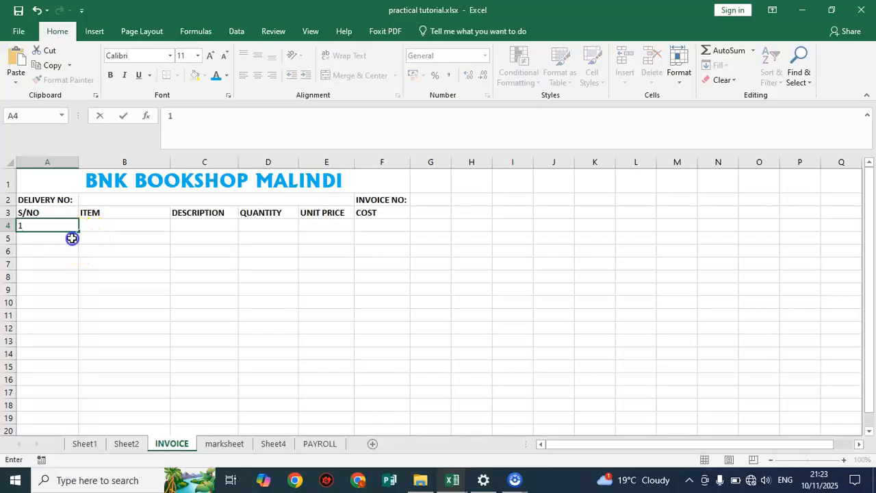
pyautogui.click(73, 237)
pyautogui.write('2')
pyautogui.click(63, 255)
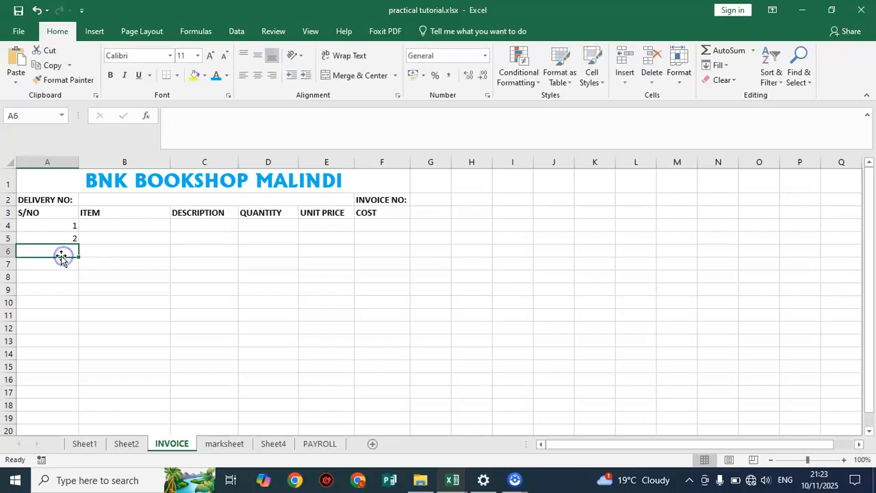
pyautogui.write('4')
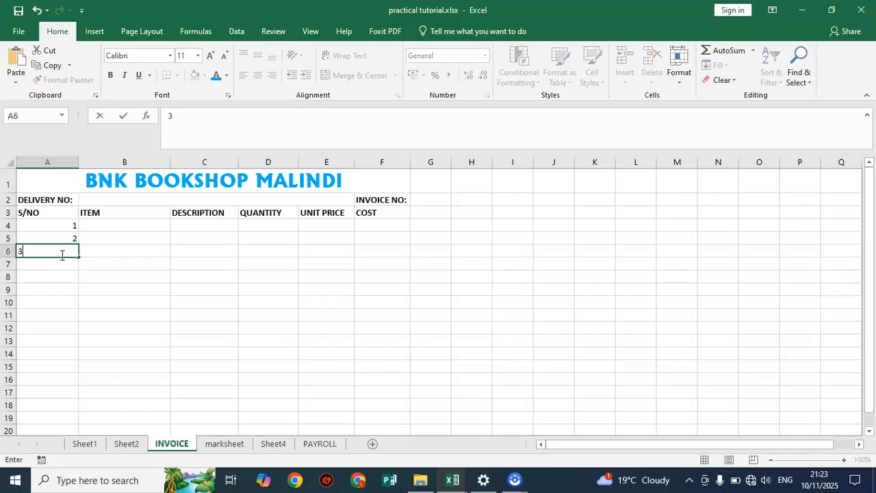
pyautogui.press('Return')
pyautogui.write('4')
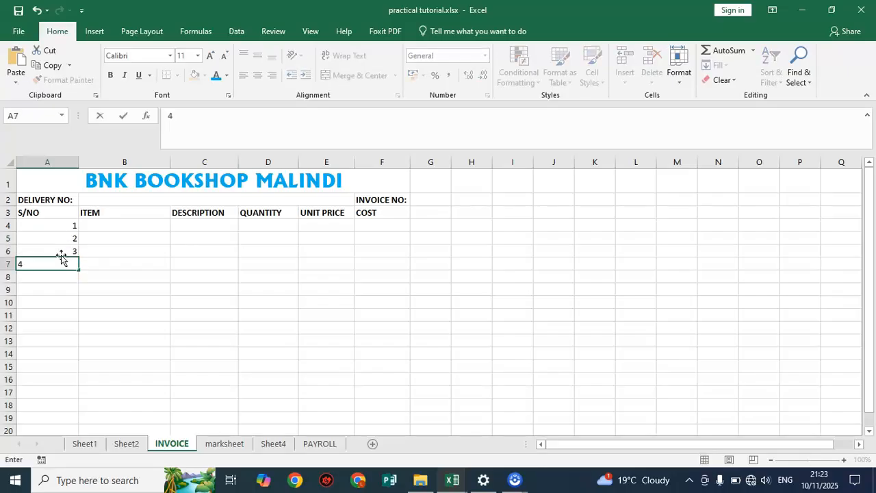
pyautogui.press('Return')
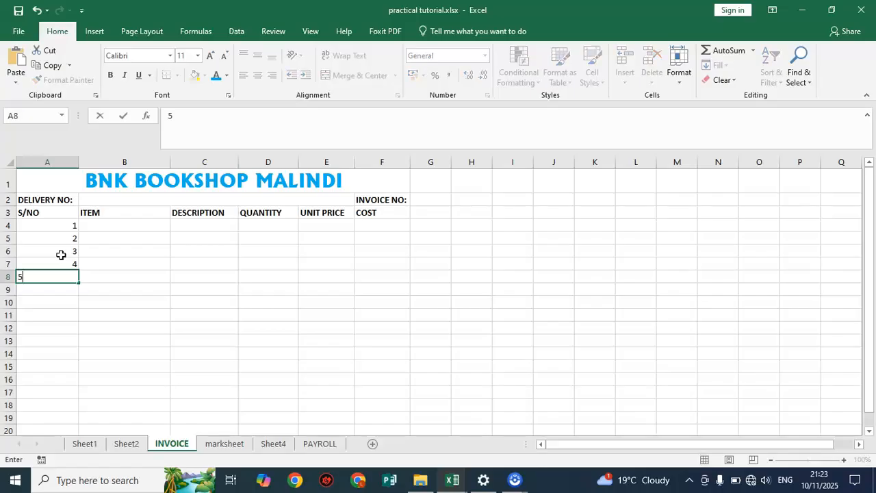
pyautogui.click(66, 290)
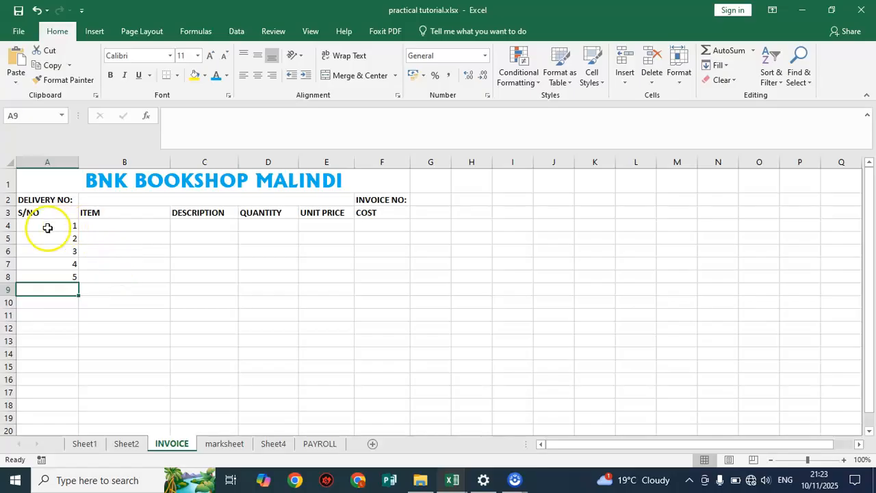
# Step: Open the Data Validation settings for cell B4, the first cell under the ITEM heading
pyautogui.click(140, 225)
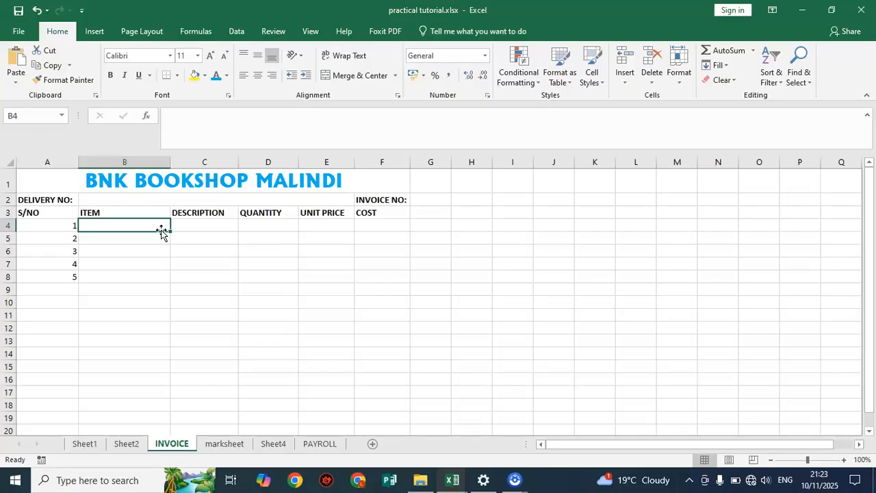
pyautogui.click(233, 32)
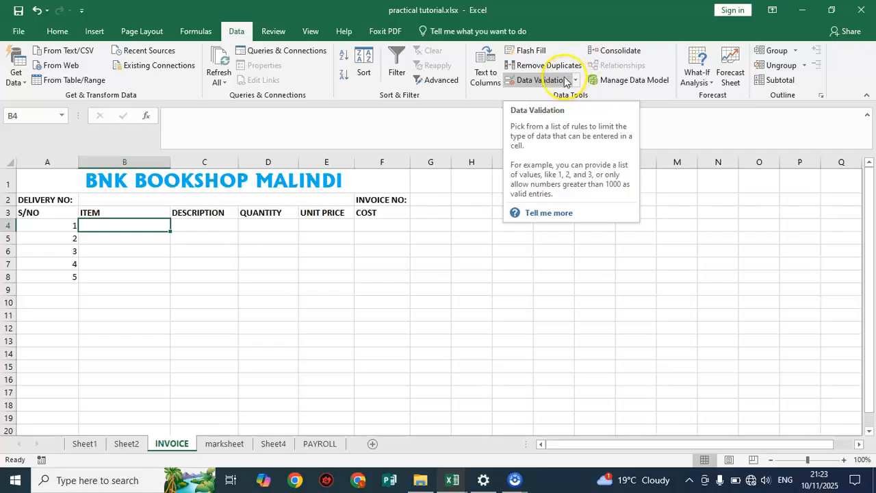
pyautogui.click(519, 87)
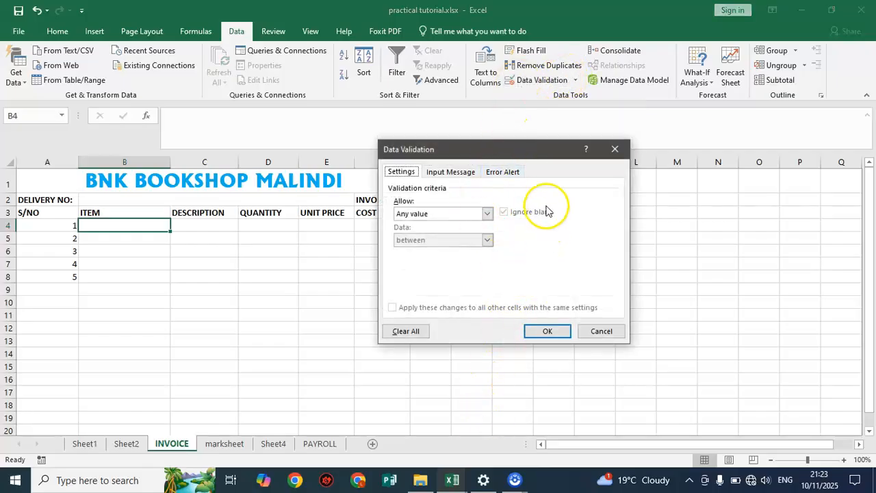
# Step: Examine the input message and error alert options available for the data validation of cell B4
pyautogui.click(468, 174)
pyautogui.click(505, 174)
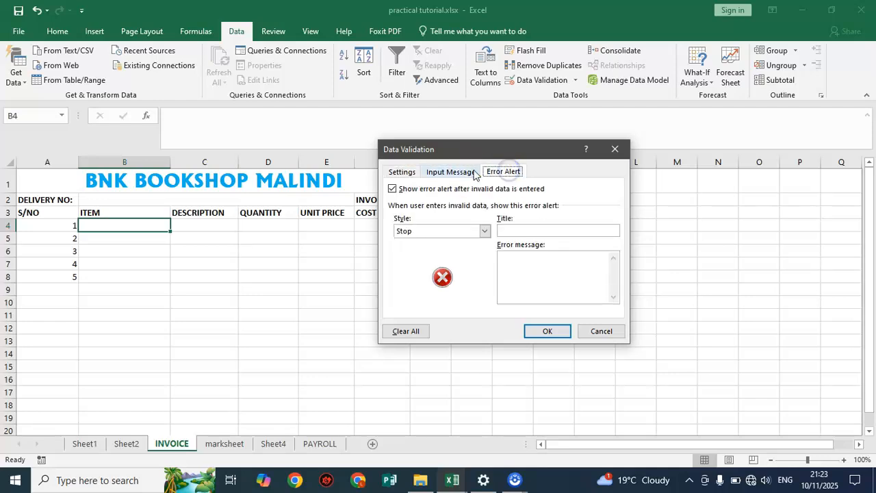
pyautogui.click(415, 175)
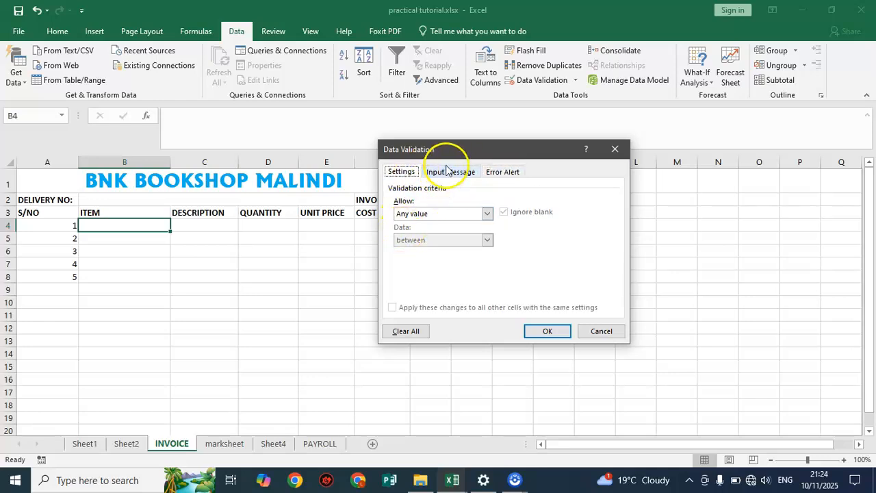
pyautogui.click(447, 174)
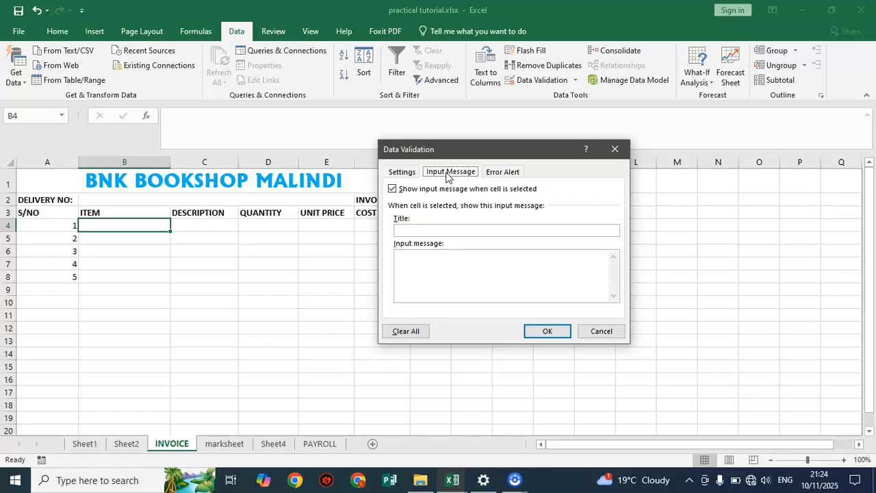
pyautogui.click(499, 168)
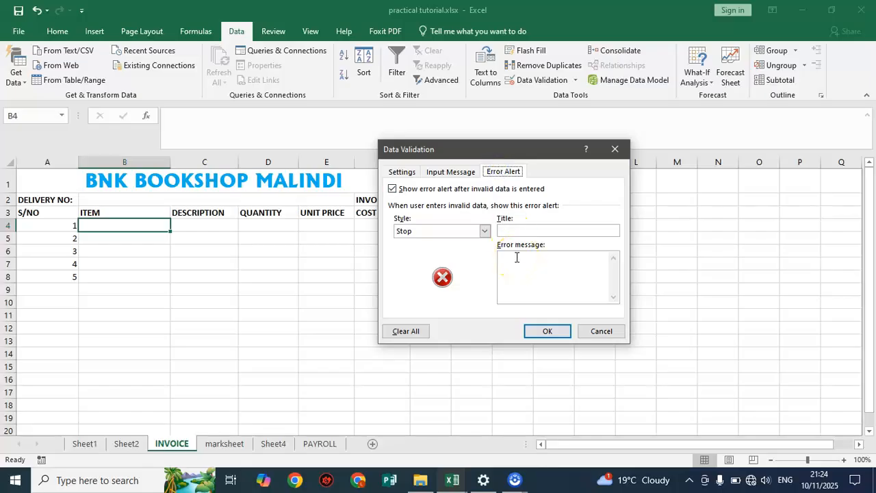
pyautogui.click(440, 174)
pyautogui.click(449, 258)
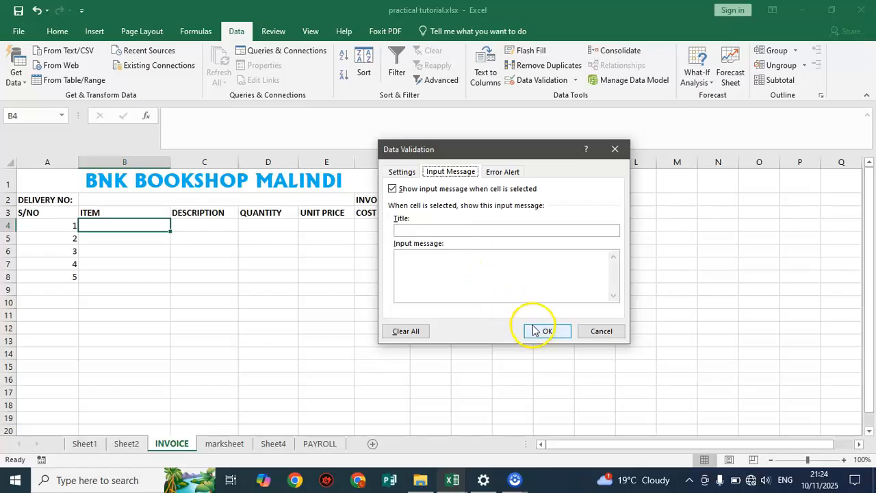
# Step: Restrict cell B4 to a drop-down list with the source DICTIONARY, STOORY BOOK, TEXT BOOK, BIRE PENS
pyautogui.click(403, 172)
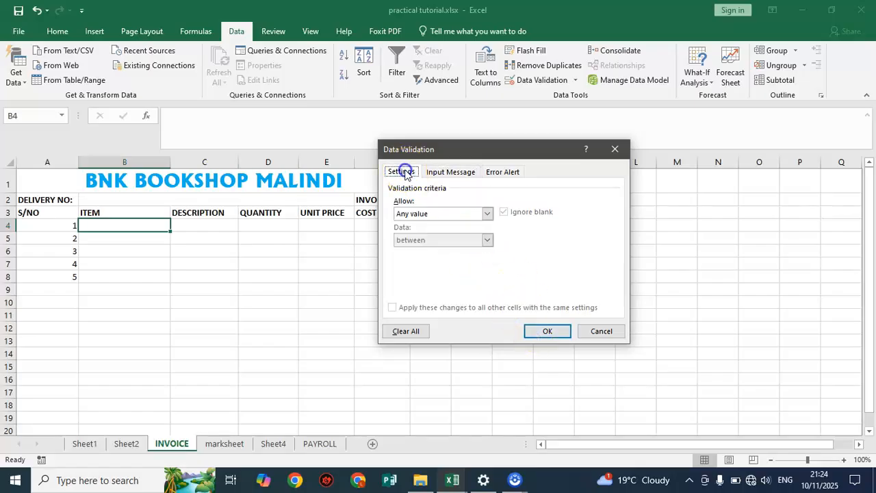
pyautogui.click(488, 214)
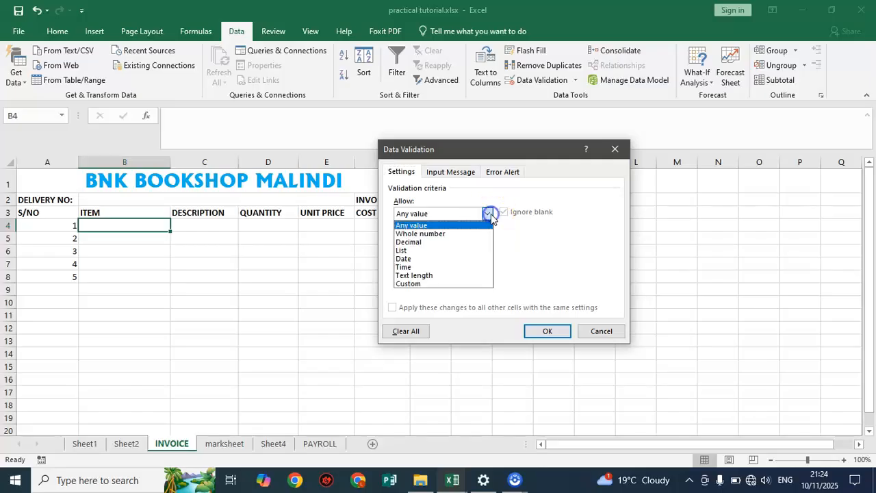
pyautogui.click(424, 250)
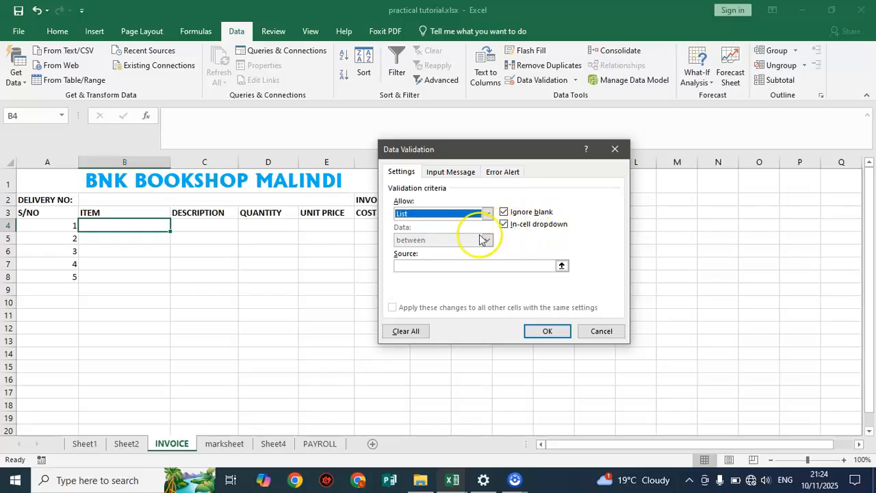
pyautogui.click(463, 265)
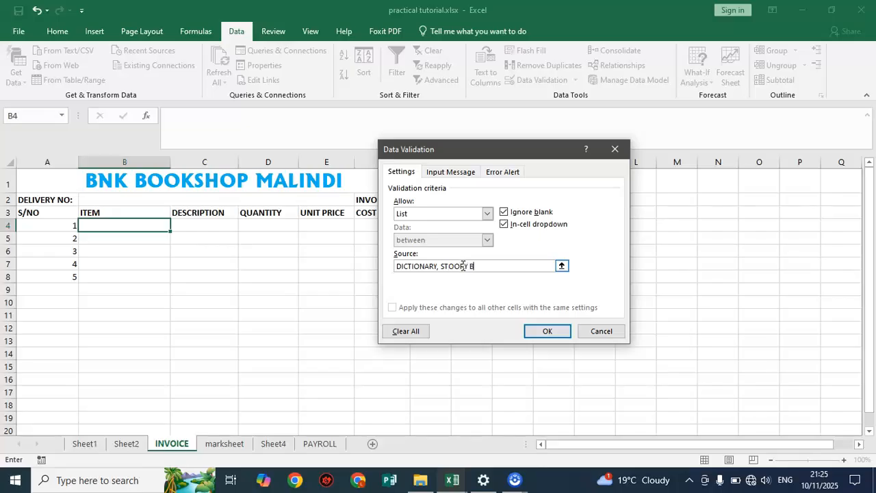
pyautogui.click(496, 264)
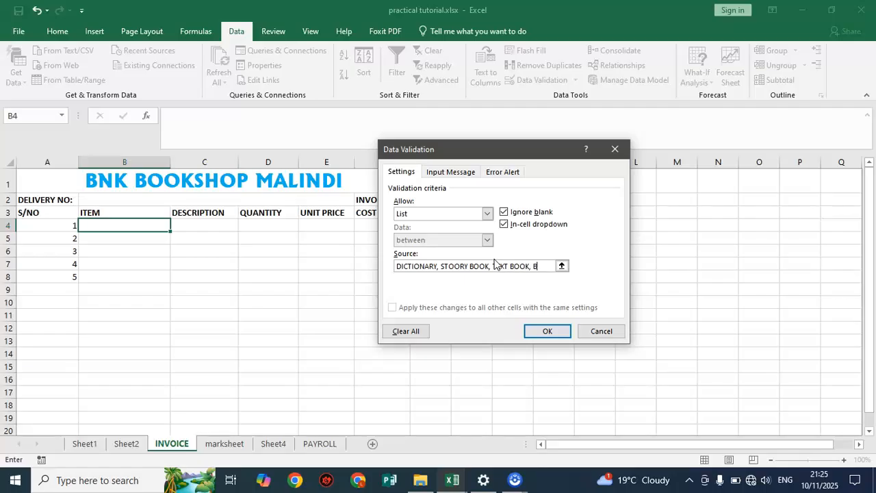
pyautogui.write('PENS')
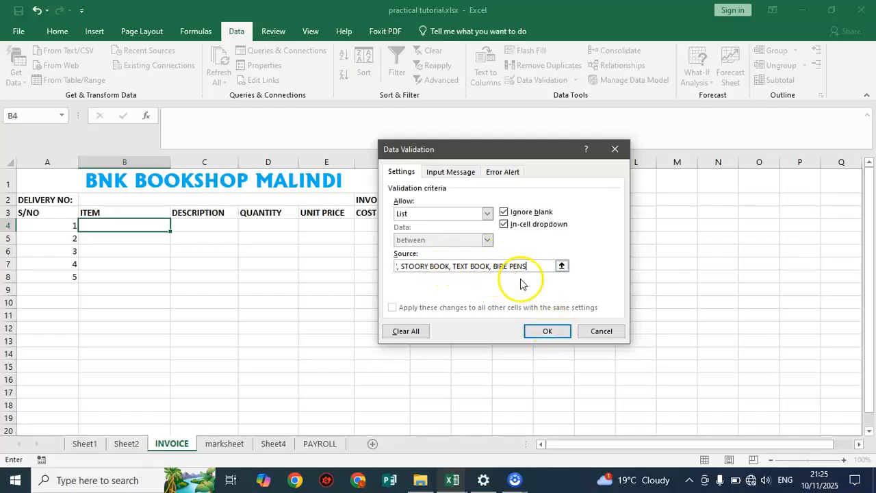
pyautogui.click(540, 330)
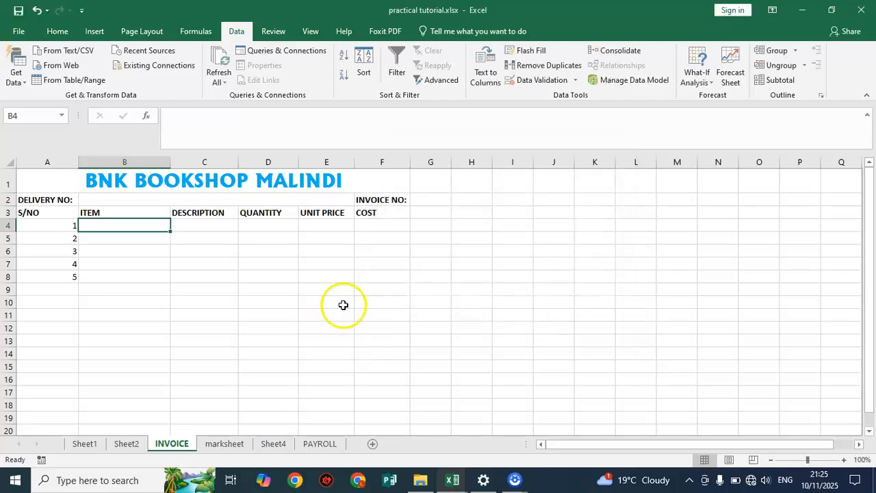
# Step: Examine the choices offered by the drop-down list in cell B4 under ITEM, with the sheet enlarged to 150%
pyautogui.click(162, 243)
pyautogui.click(162, 226)
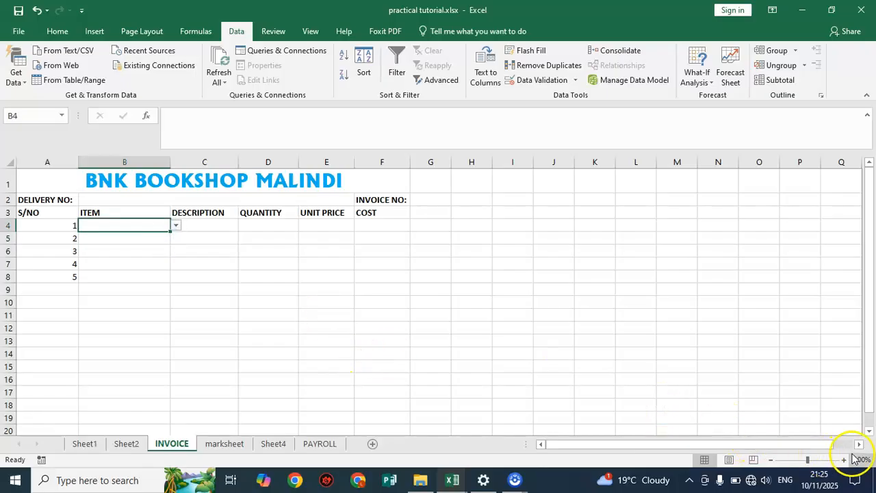
pyautogui.click(848, 461)
pyautogui.click(847, 460)
pyautogui.click(847, 460)
pyautogui.click(847, 460)
pyautogui.click(847, 460)
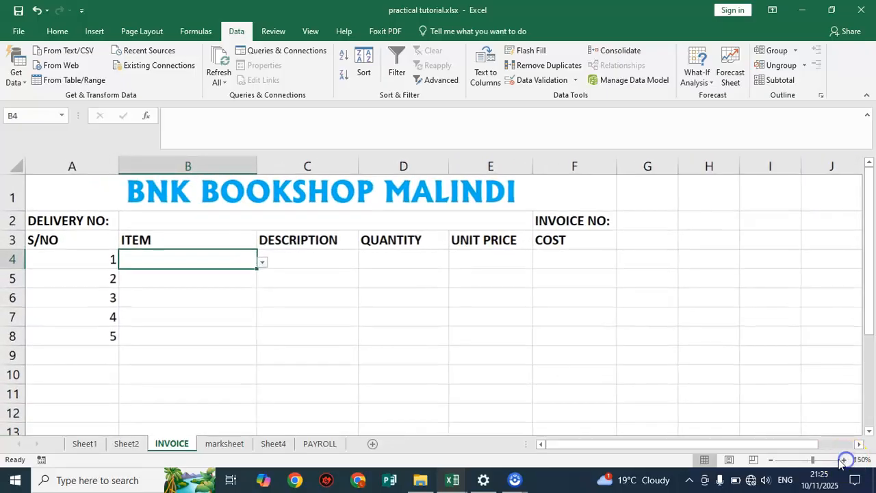
pyautogui.click(263, 263)
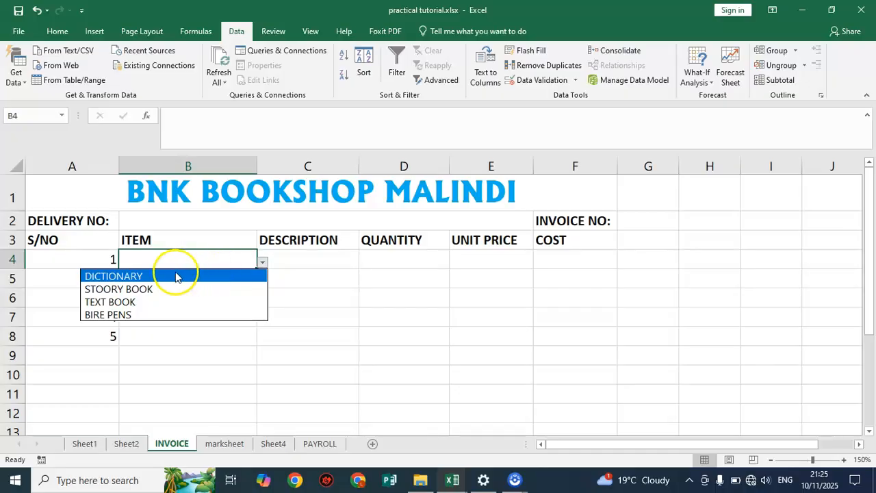
pyautogui.click(241, 259)
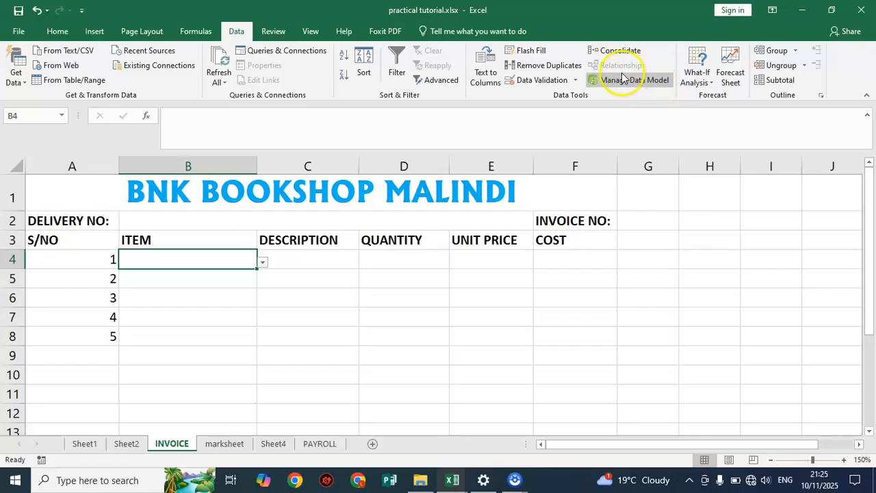
# Step: Correct the list entry STOORY BOOK to STORY BOOK in the validation source of cell B4 and check the drop-down
pyautogui.click(541, 81)
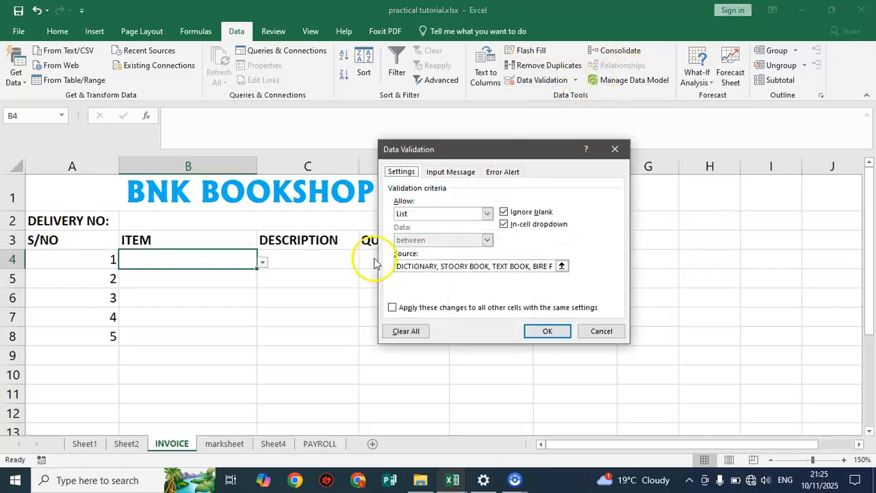
pyautogui.click(454, 267)
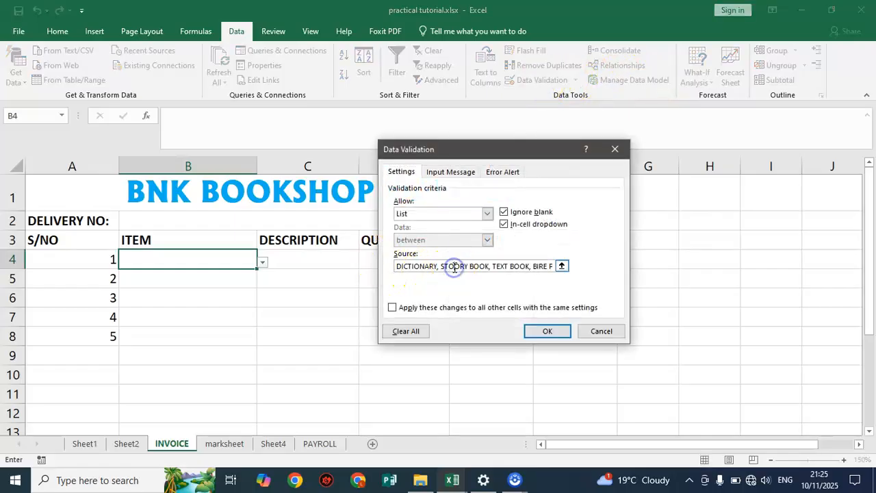
pyautogui.press('BackSpace')
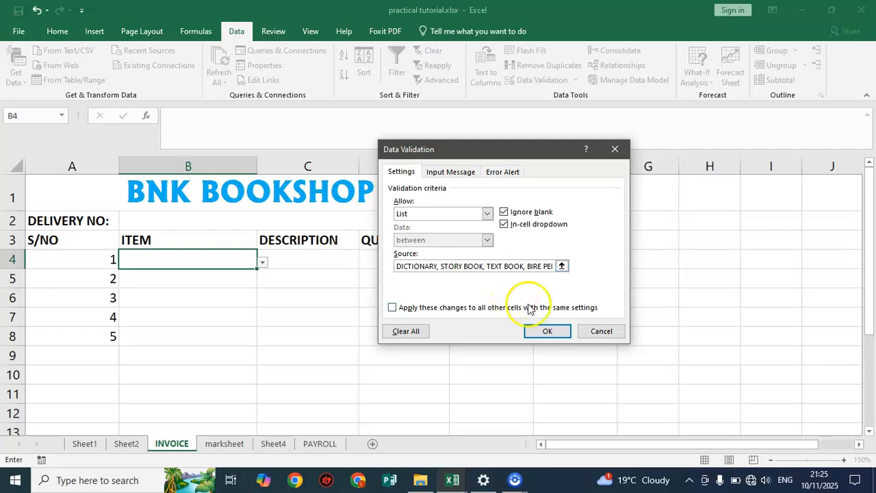
pyautogui.click(548, 332)
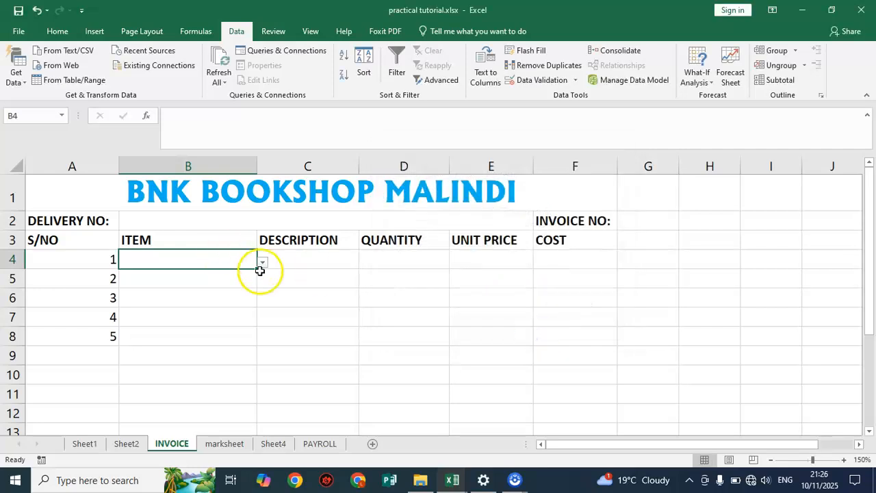
pyautogui.click(264, 262)
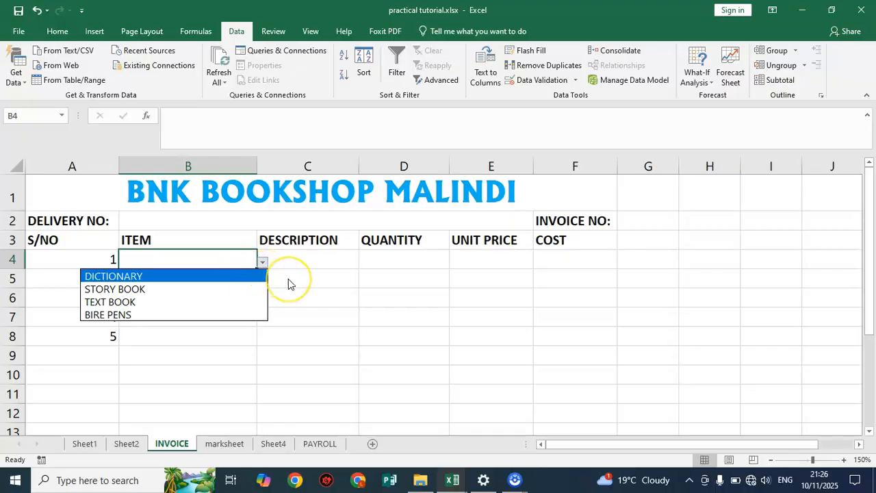
pyautogui.click(288, 279)
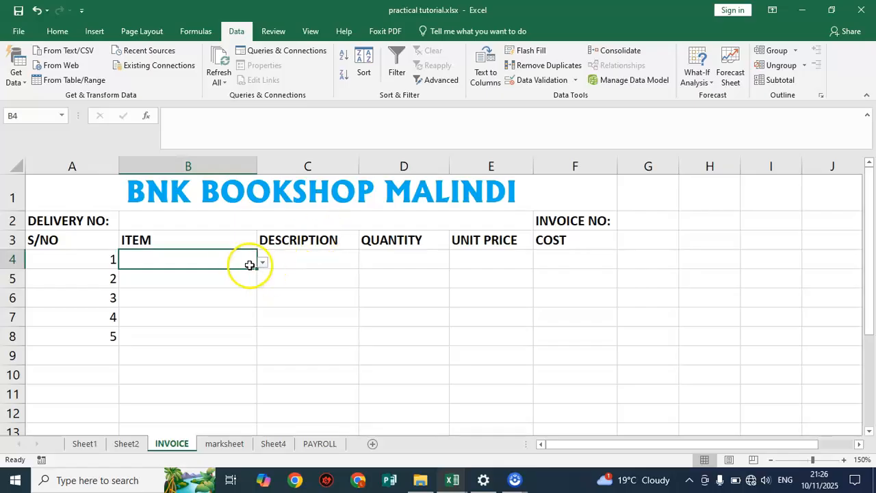
# Step: Copy the item drop-down list from cell B4 down through cell B8
pyautogui.moveTo(255, 269); pyautogui.dragTo(243, 339)
pyautogui.click(106, 353)
pyautogui.click(172, 331)
# Step: Continue the serial numbers under S/NO with 6, 7 and 8 in cells A9 to A11
pyautogui.click(105, 349)
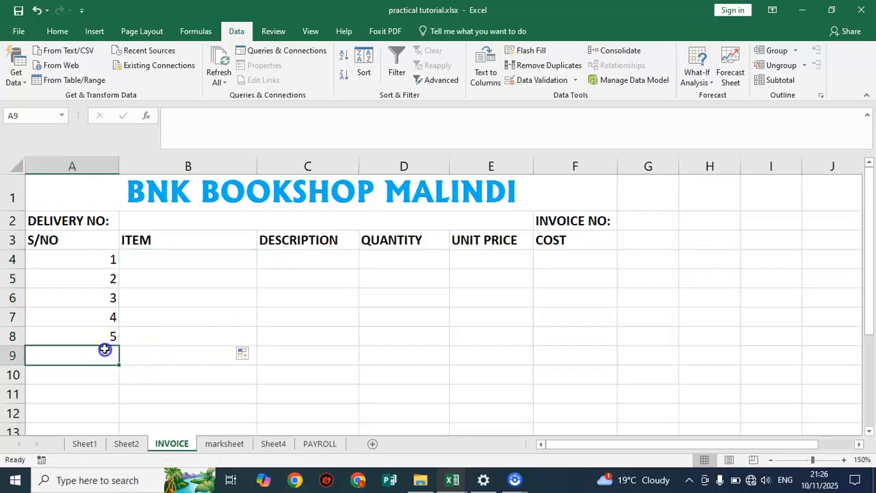
pyautogui.click(104, 349)
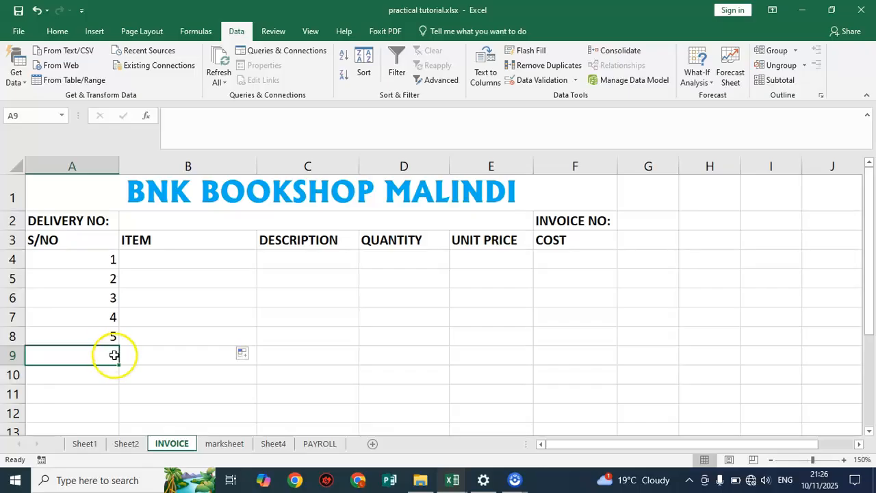
pyautogui.write('6')
pyautogui.click(113, 374)
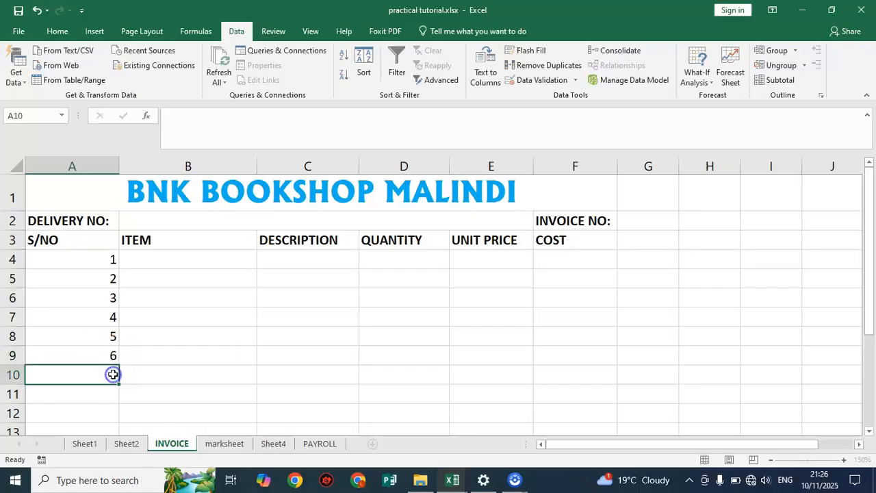
pyautogui.write('7')
pyautogui.click(108, 393)
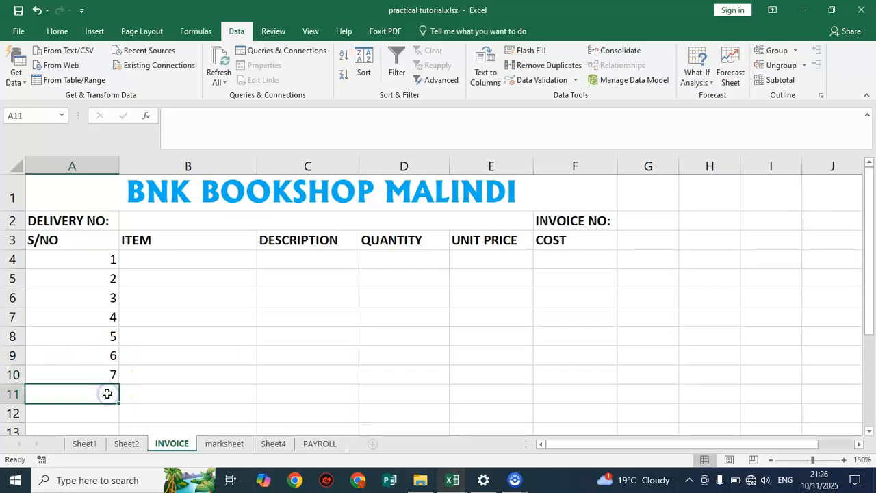
pyautogui.write('8')
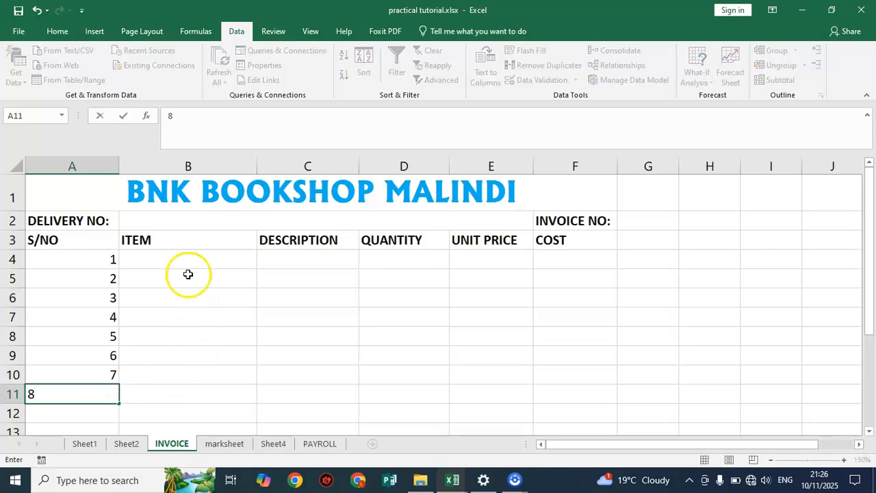
pyautogui.click(299, 257)
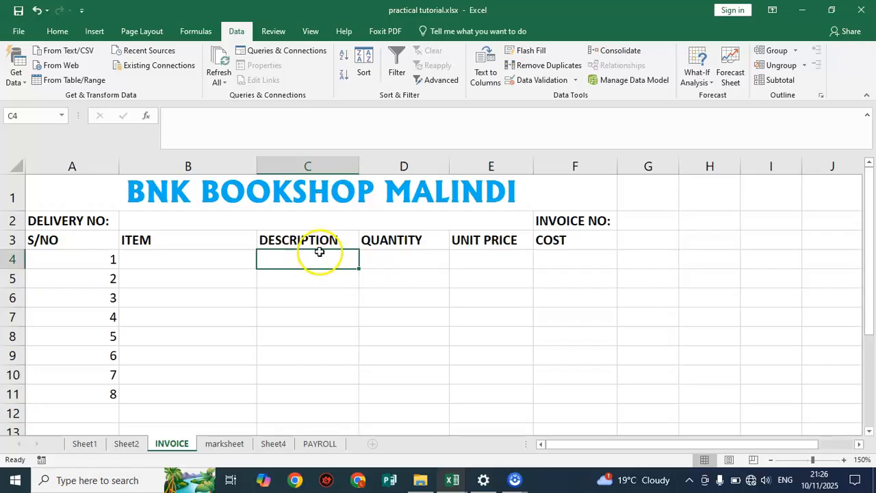
# Step: Widen column C, which holds the DESCRIPTION heading
pyautogui.click(392, 256)
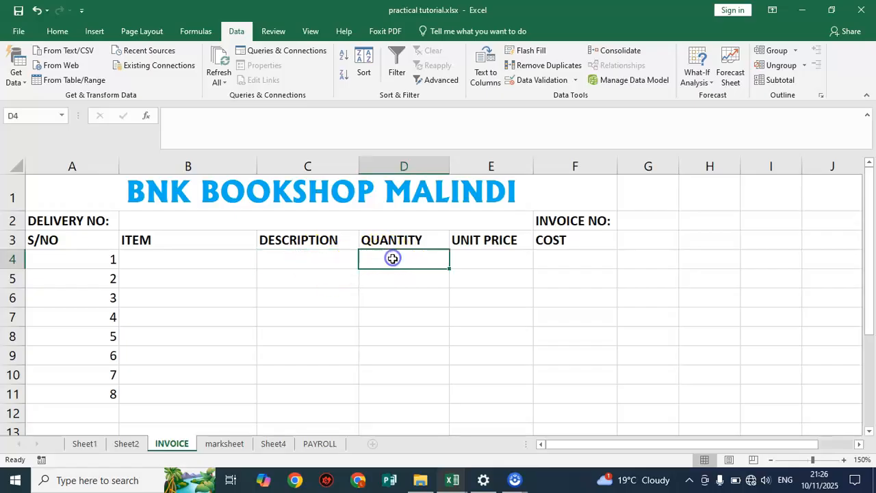
pyautogui.moveTo(361, 171); pyautogui.dragTo(385, 206)
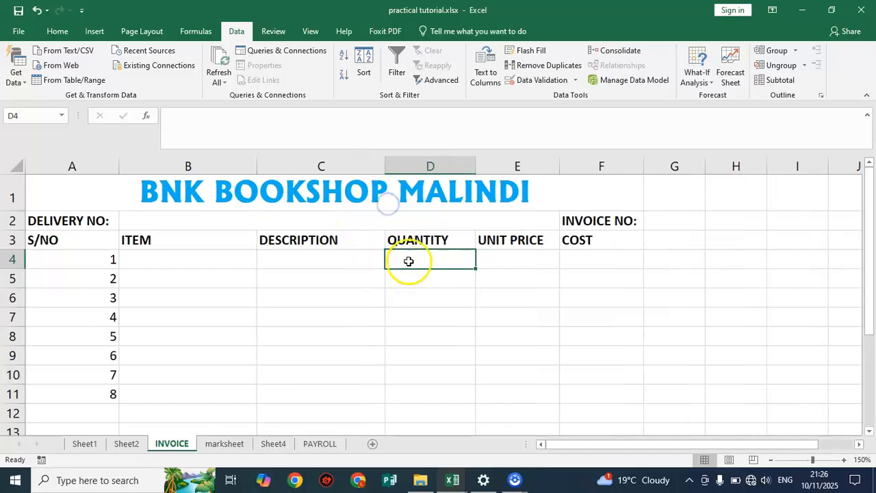
pyautogui.click(500, 257)
pyautogui.click(600, 253)
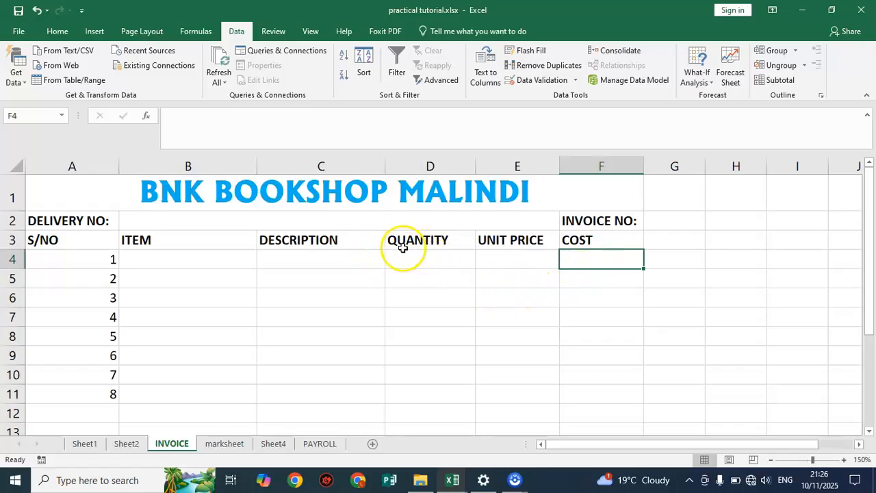
pyautogui.click(577, 257)
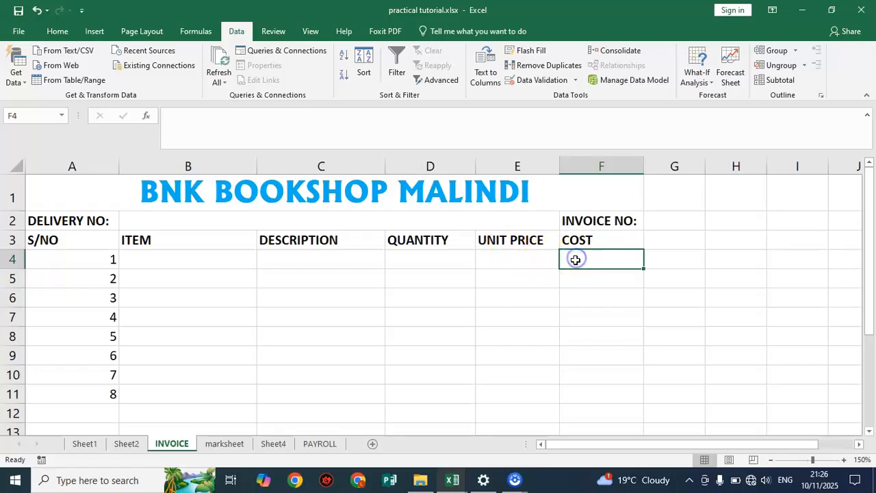
pyautogui.write('P')
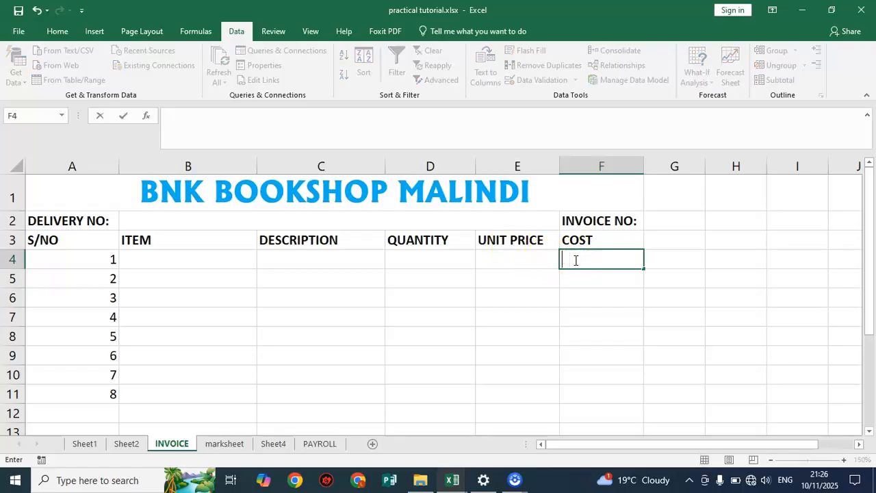
pyautogui.write('PROD')
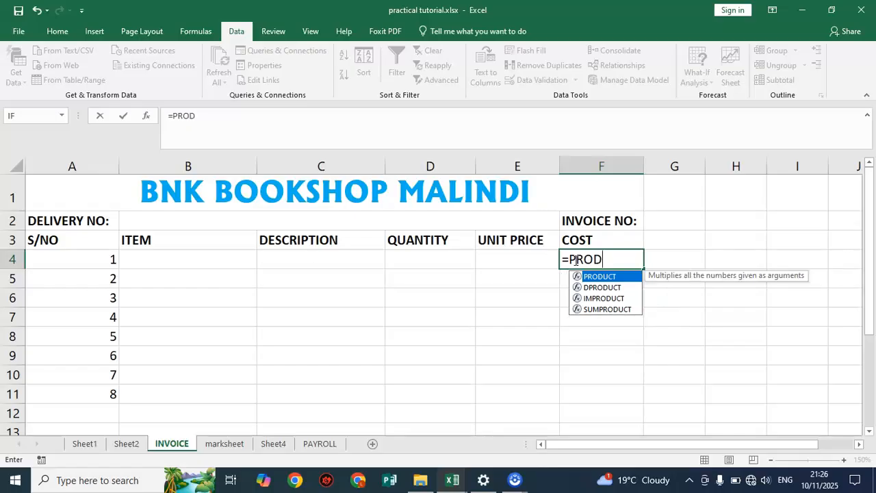
pyautogui.press('Tab')
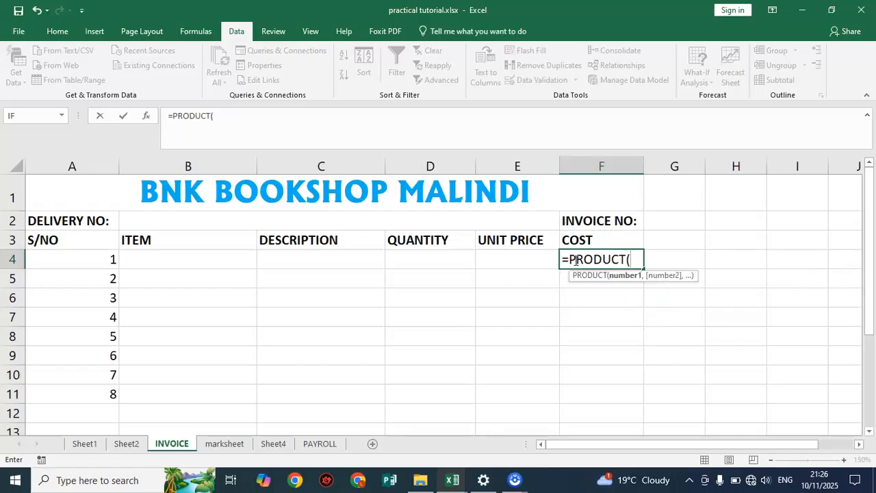
pyautogui.click(409, 258)
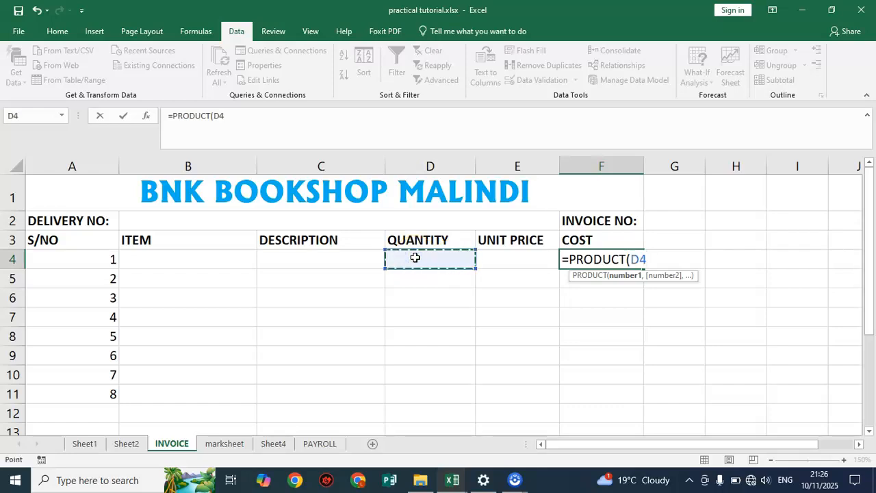
pyautogui.write(',')
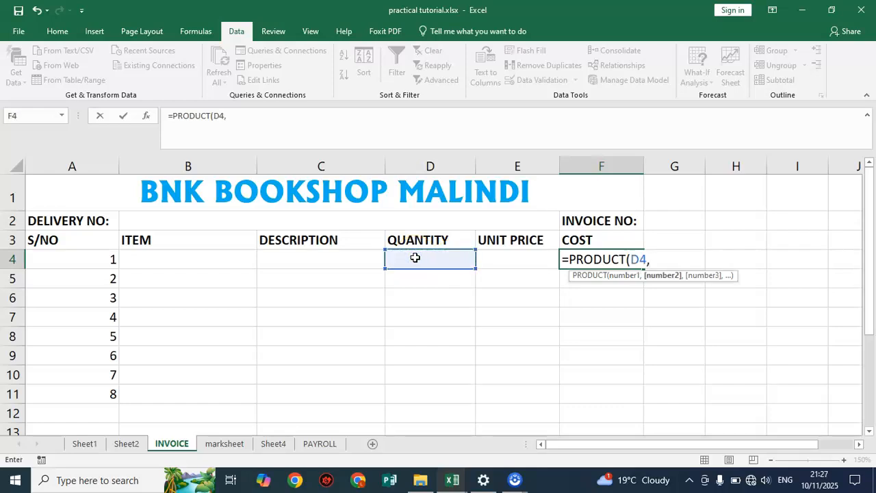
pyautogui.click(506, 240)
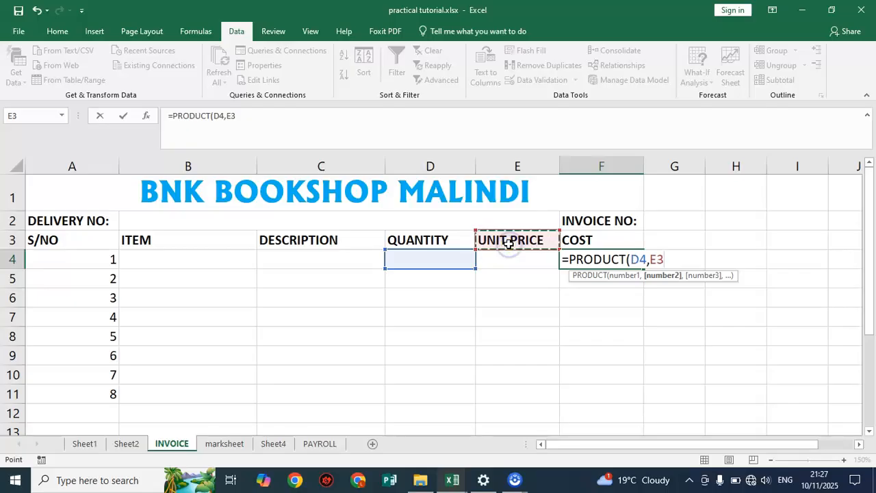
pyautogui.press('Escape')
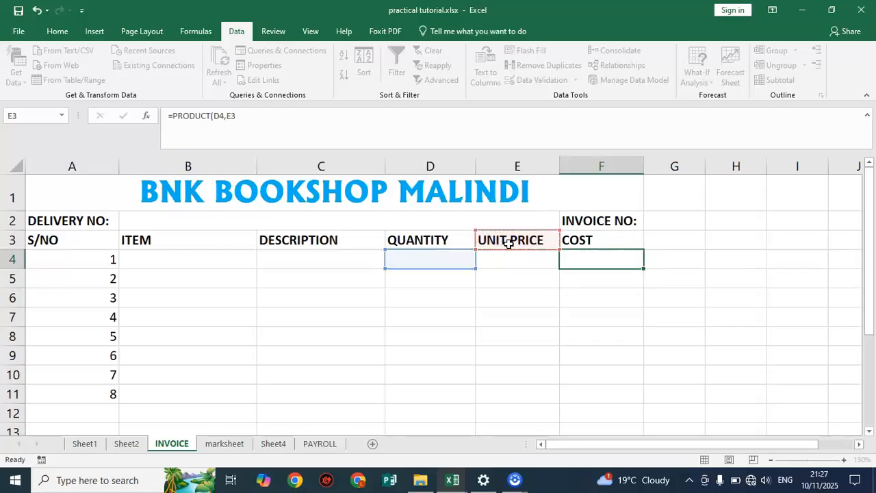
# Step: Enter the formula =PRODUCT(D4,E4) in cell F4 under COST to multiply quantity by unit price
pyautogui.doubleClick(622, 265)
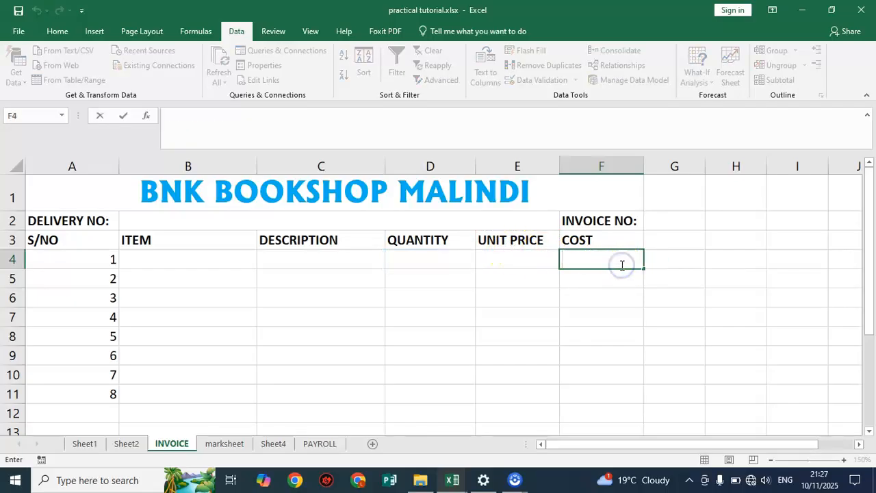
pyautogui.write('=PRO')
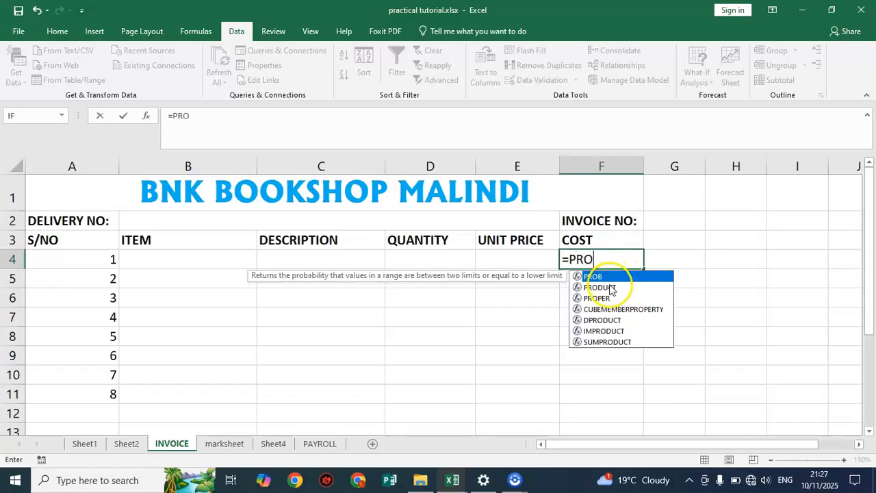
pyautogui.doubleClick(608, 287)
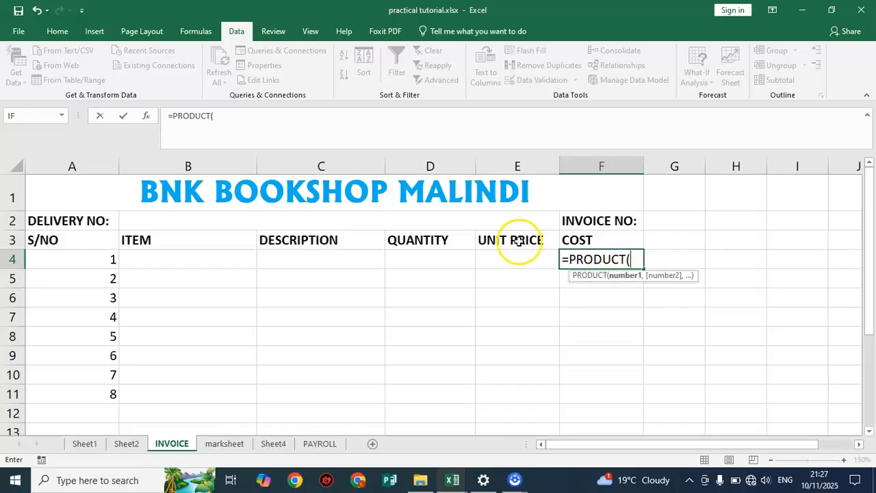
pyautogui.click(432, 238)
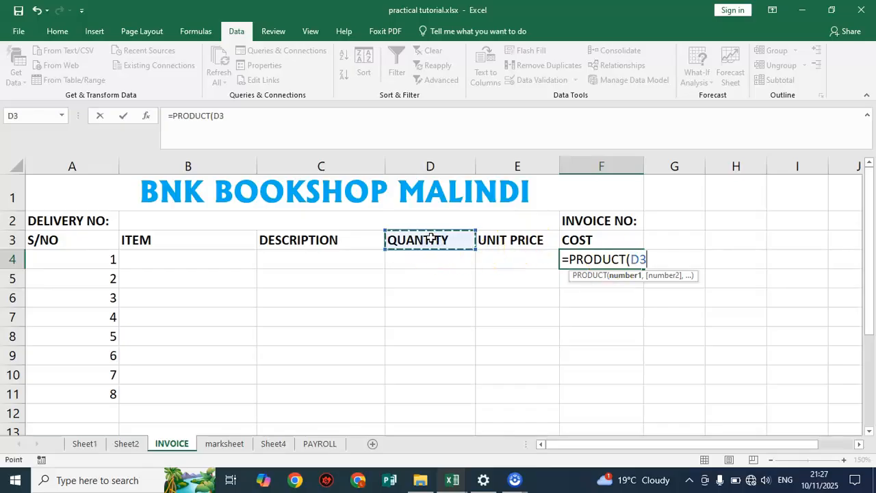
pyautogui.press('BackSpace')
pyautogui.write('4')
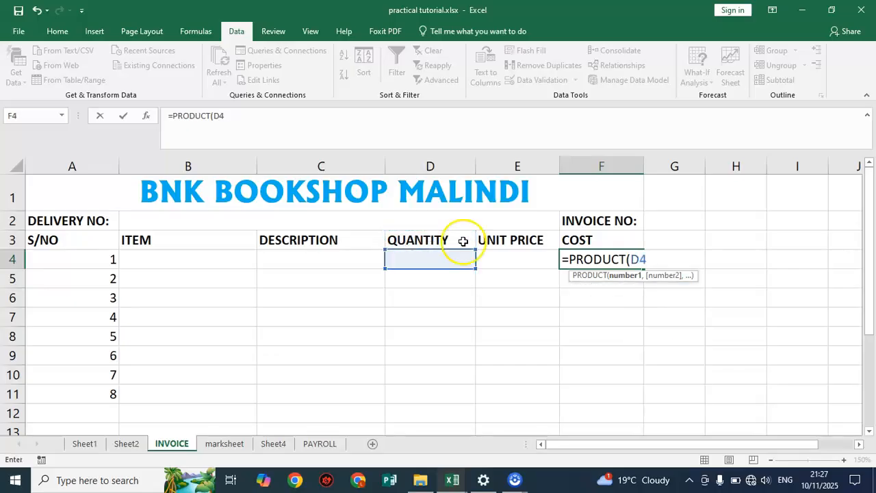
pyautogui.write(',')
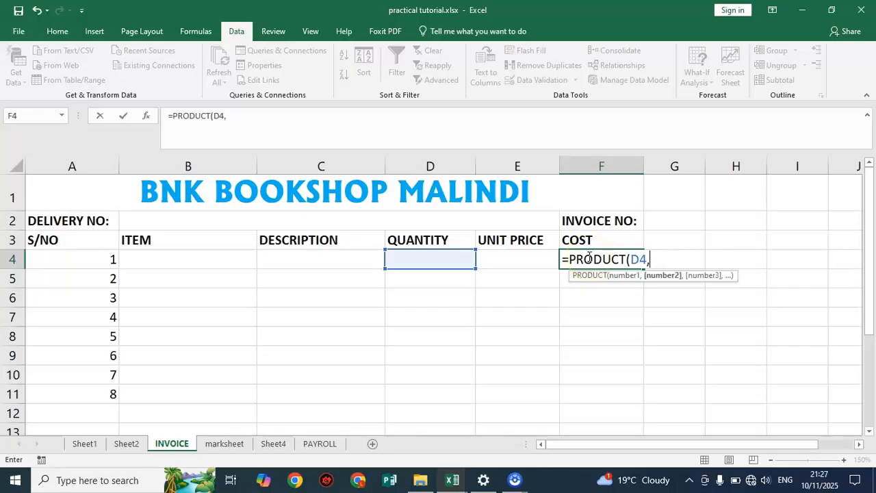
pyautogui.click(509, 254)
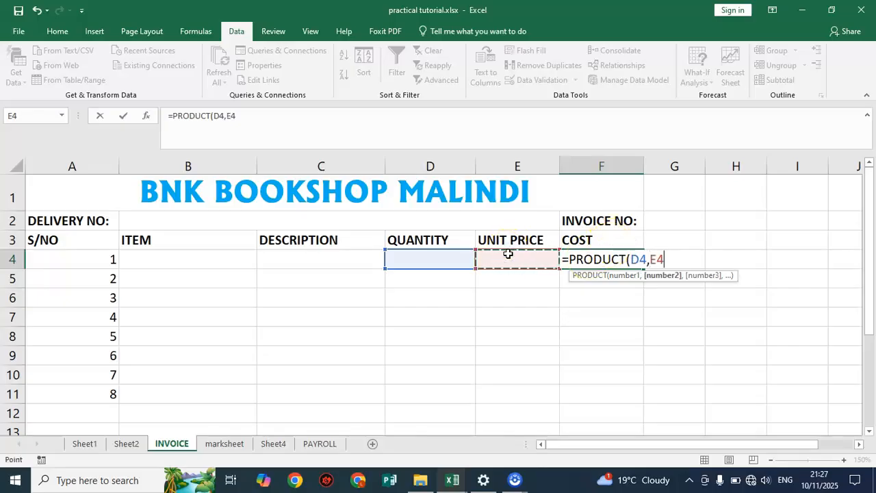
pyautogui.write(')')
pyautogui.press('Return')
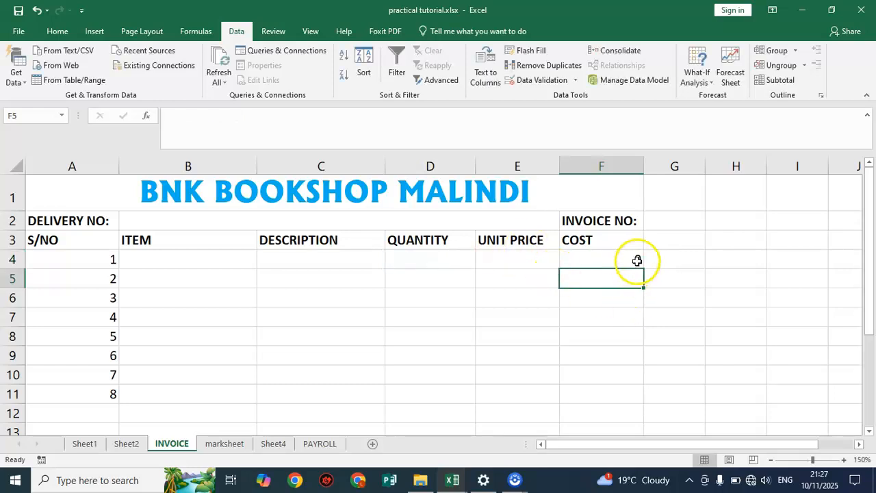
pyautogui.click(521, 254)
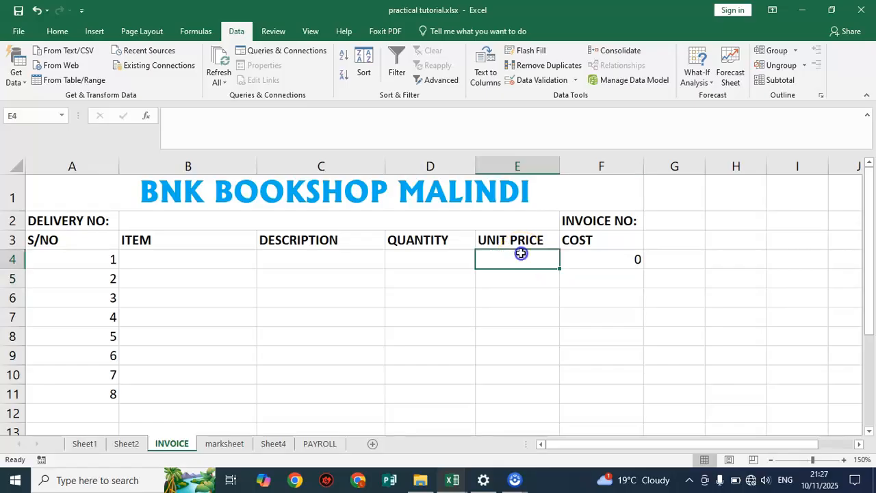
pyautogui.click(445, 255)
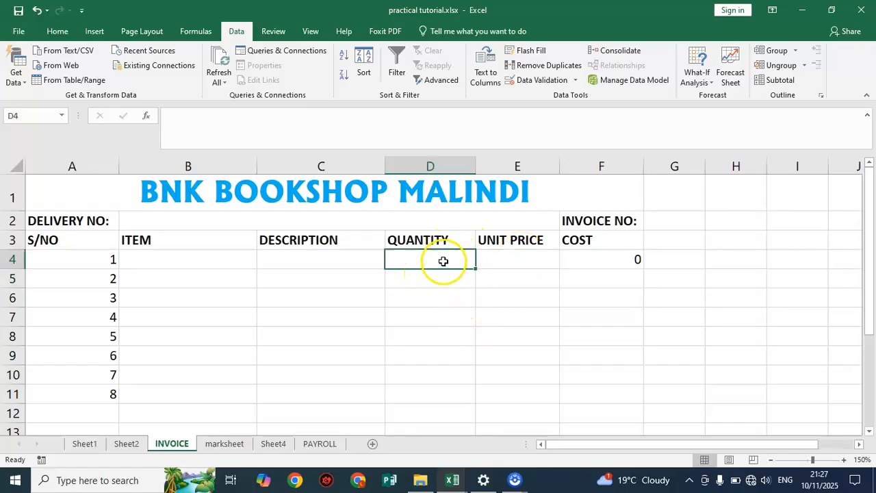
pyautogui.click(582, 258)
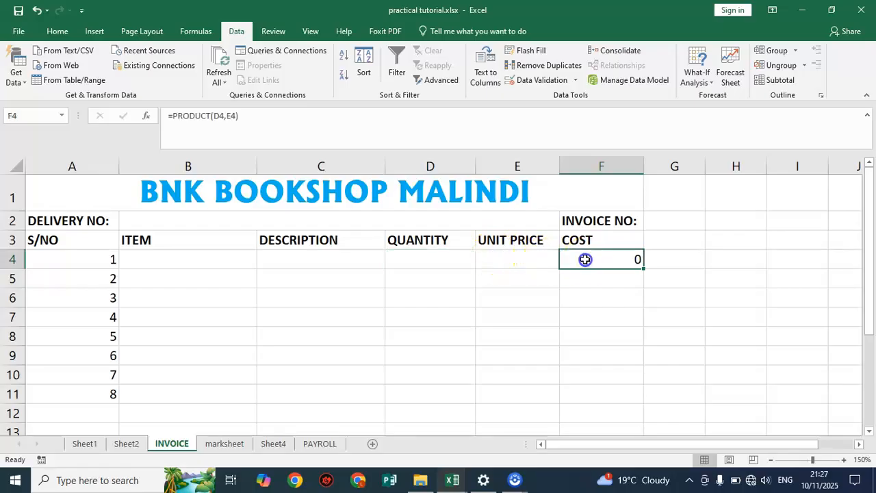
pyautogui.click(516, 254)
pyautogui.click(442, 260)
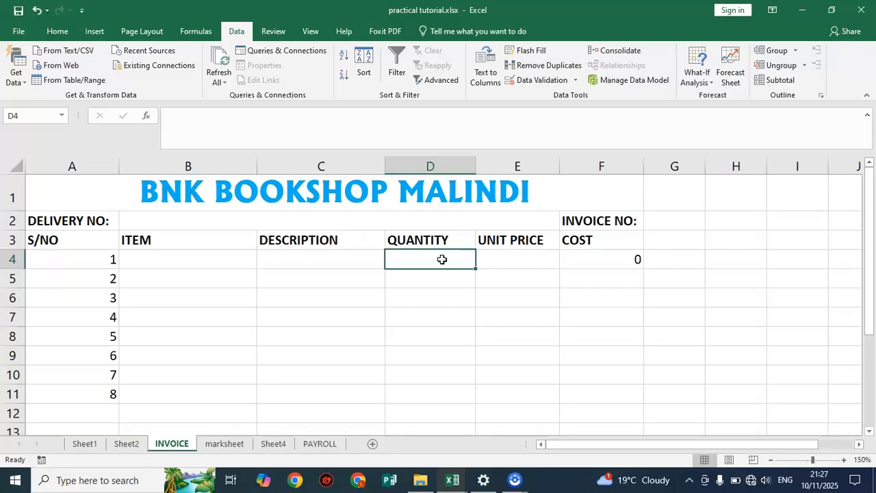
# Step: Apply the Number format to the QUANTITY cells D4 to D15
pyautogui.moveTo(438, 256); pyautogui.dragTo(445, 409)
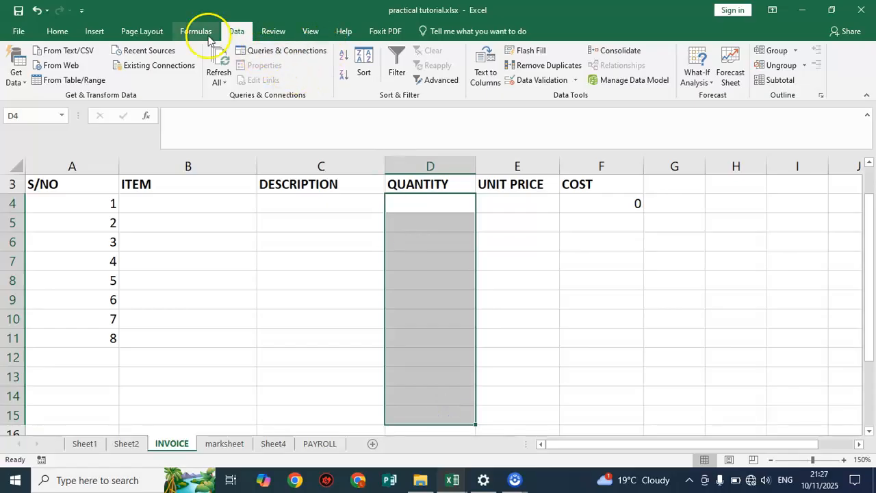
pyautogui.click(54, 31)
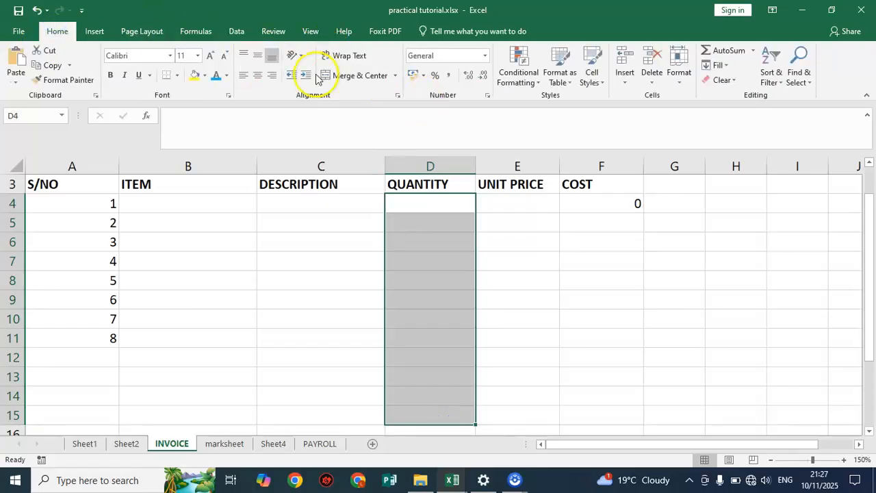
pyautogui.click(485, 56)
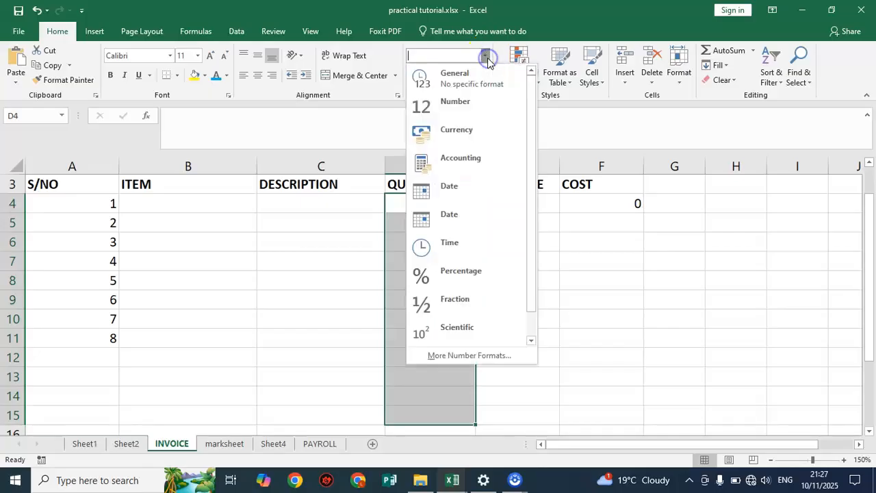
pyautogui.click(455, 101)
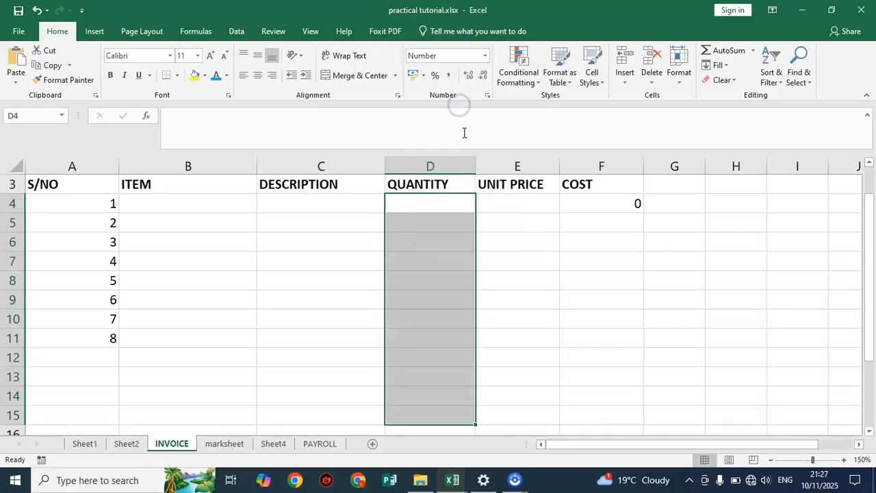
# Step: Apply the Currency format to the UNIT PRICE cells E4 to E15
pyautogui.click(480, 238)
pyautogui.click(507, 202)
pyautogui.moveTo(507, 202); pyautogui.dragTo(526, 338)
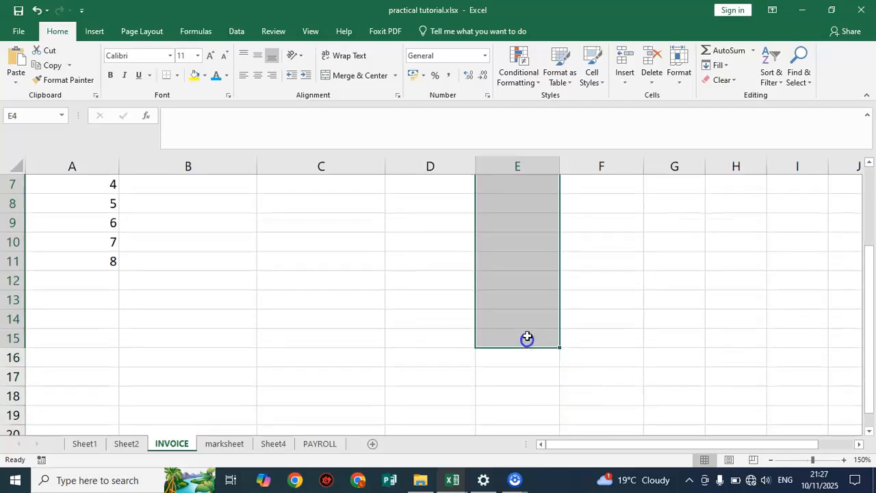
pyautogui.click(422, 76)
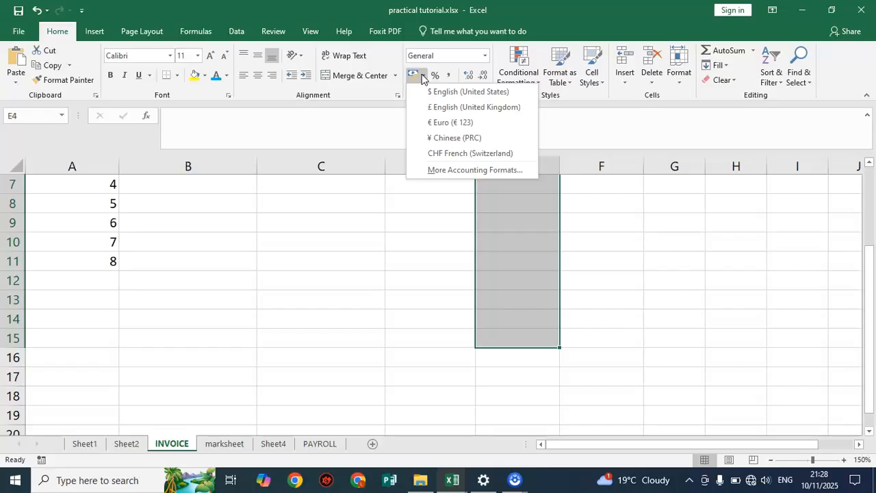
pyautogui.click(482, 58)
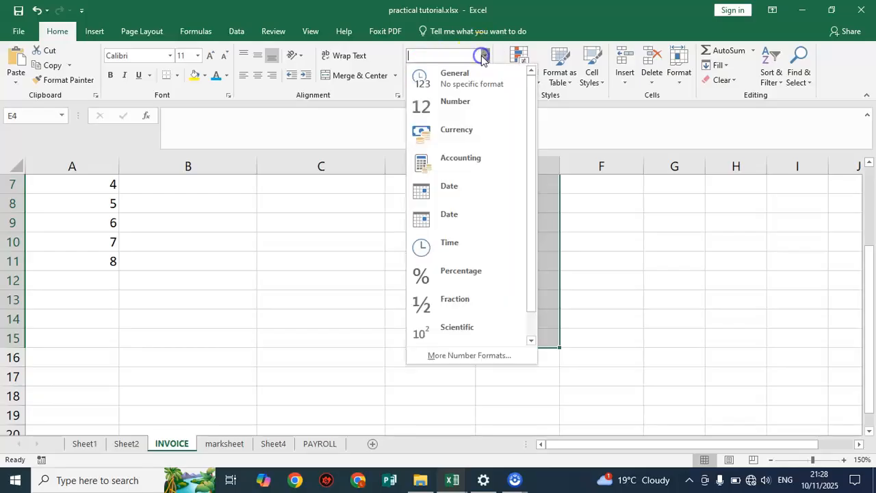
pyautogui.click(467, 130)
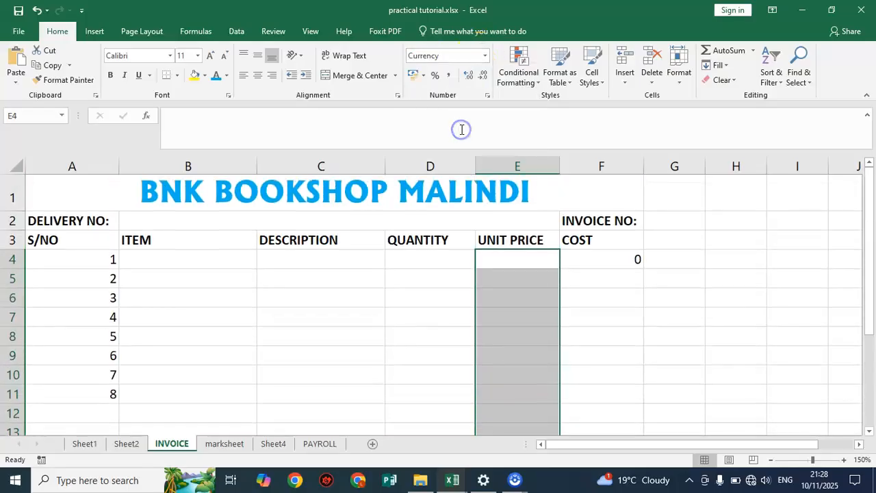
# Step: Enter a unit price of 456 in cell E4 and a quantity of 3 in cell D4
pyautogui.click(510, 282)
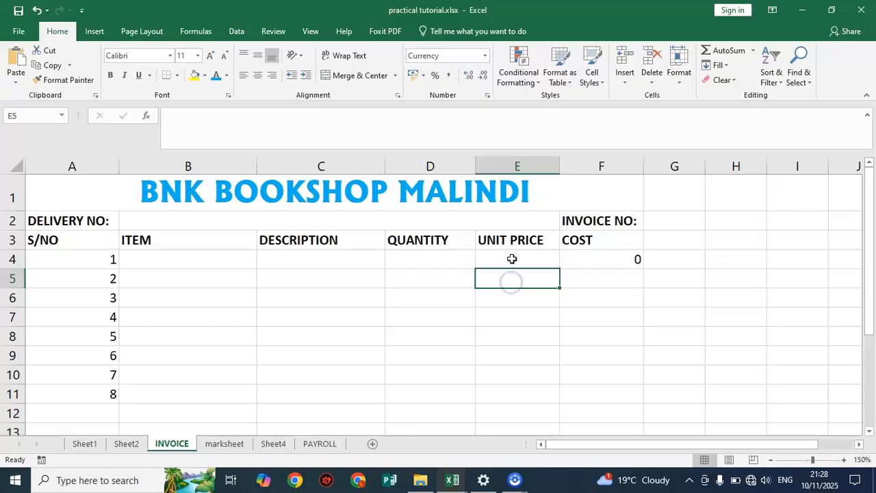
pyautogui.click(512, 259)
pyautogui.write('456')
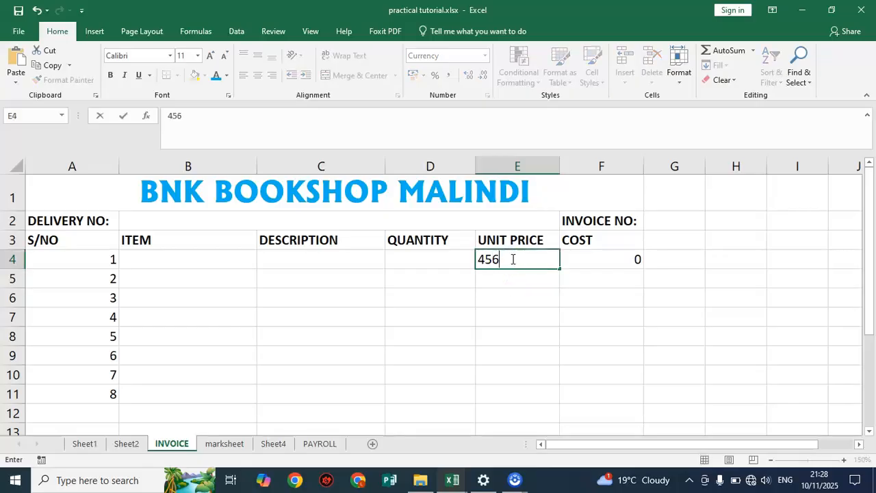
pyautogui.click(504, 277)
pyautogui.click(530, 260)
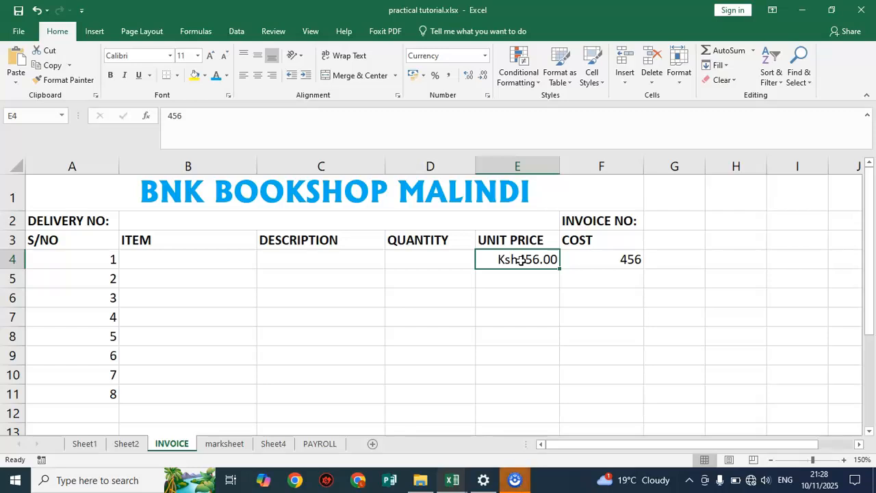
pyautogui.click(430, 260)
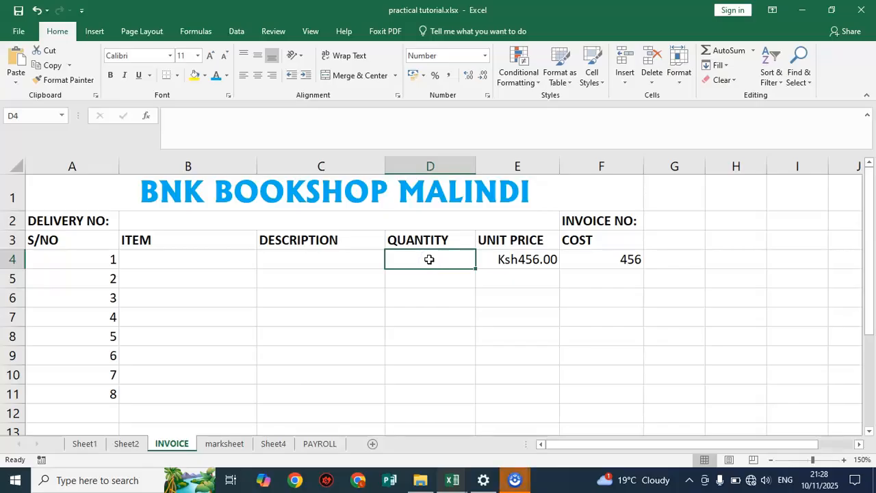
pyautogui.write('3')
pyautogui.click(536, 285)
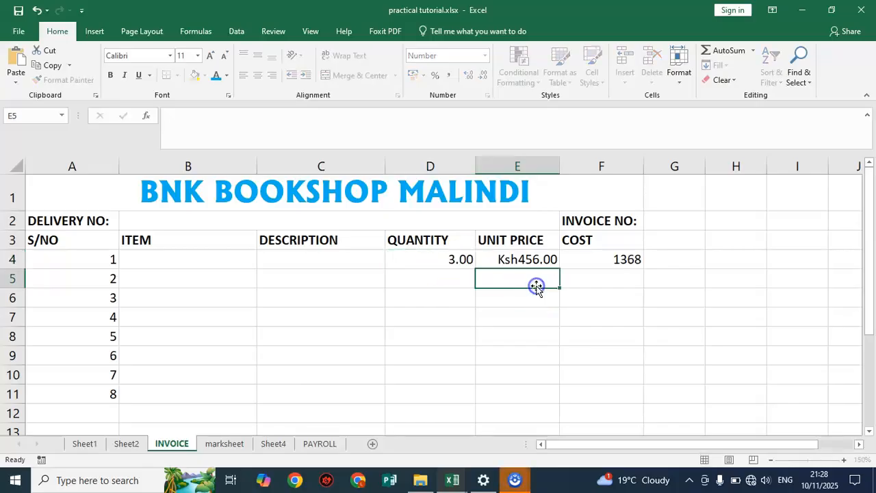
# Step: Apply the default Accounting number format to the COST cells F4 to F15
pyautogui.click(530, 260)
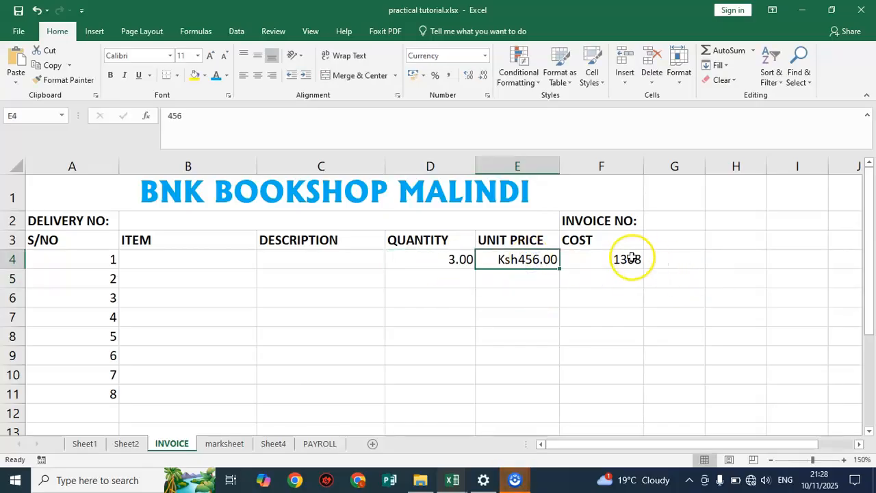
pyautogui.click(630, 259)
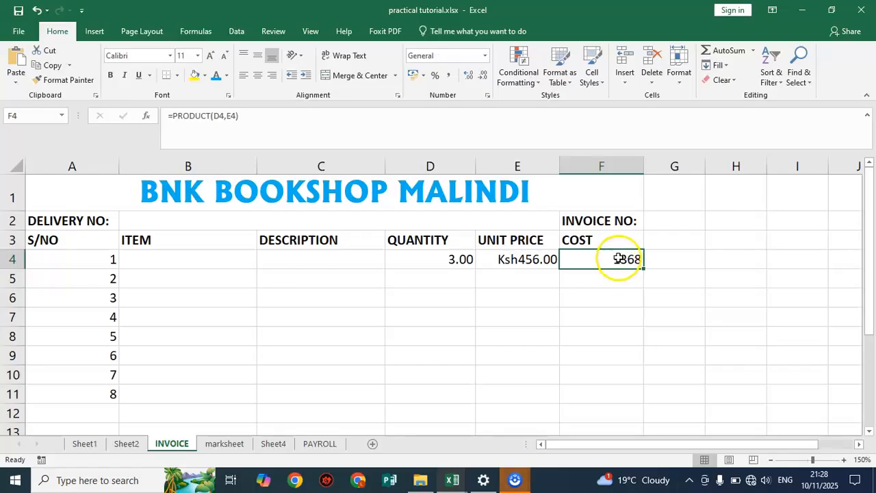
pyautogui.moveTo(599, 258); pyautogui.dragTo(600, 419)
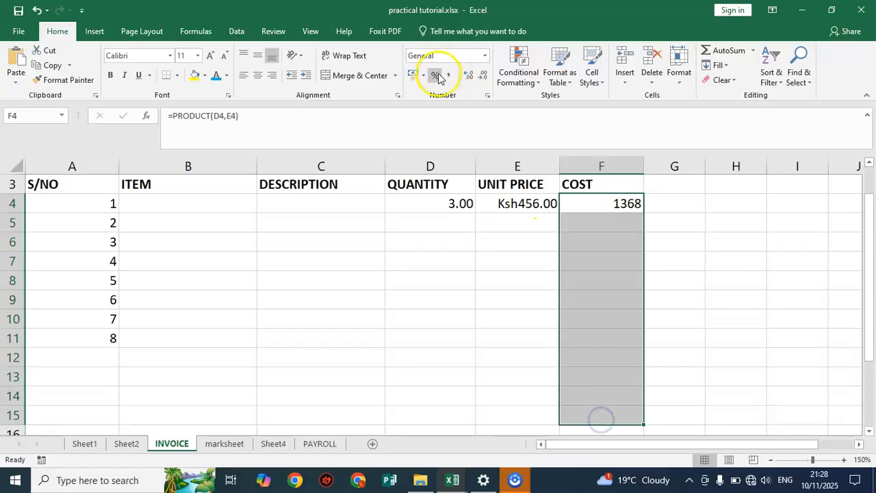
pyautogui.click(413, 75)
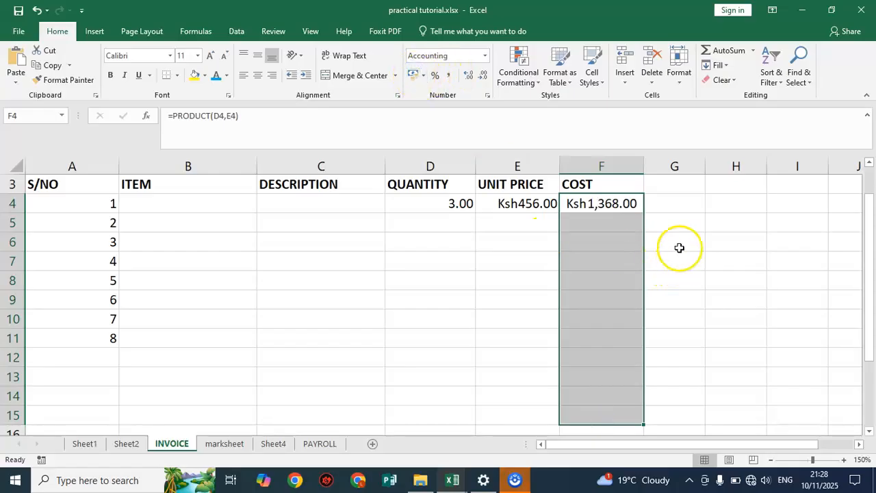
pyautogui.click(624, 219)
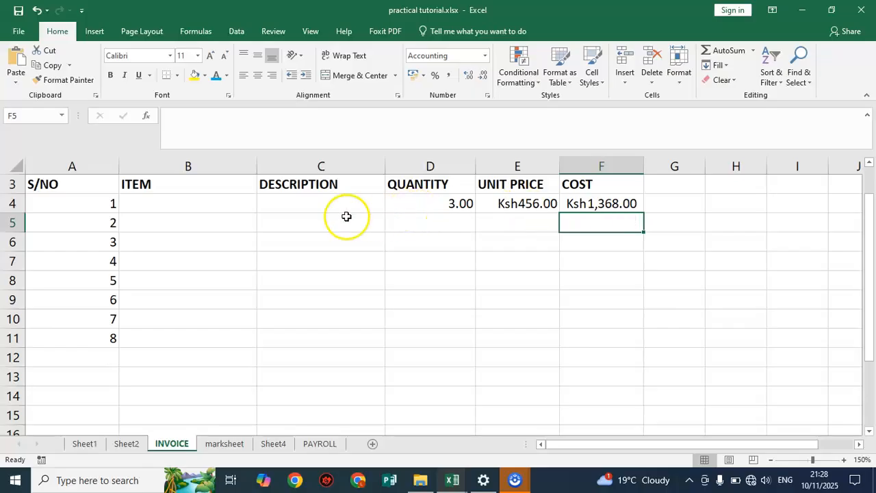
# Step: Choose DICTIONARY from the item list in cell B4 and enter the description BROWN COVER in cell C4
pyautogui.click(196, 203)
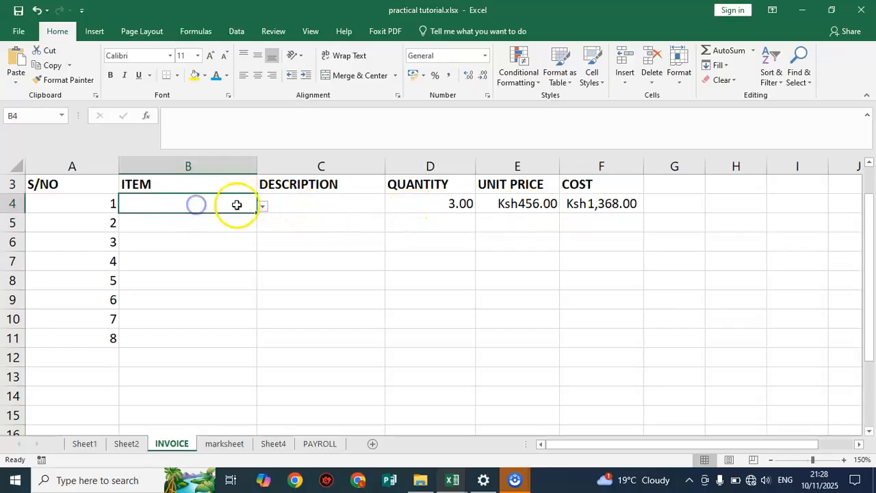
pyautogui.click(263, 207)
pyautogui.click(182, 221)
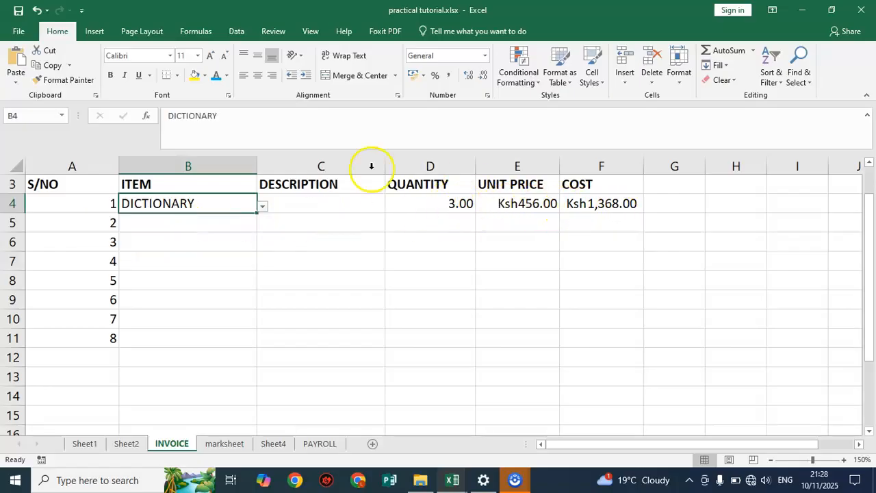
pyautogui.click(327, 197)
pyautogui.write('BROWN COVER')
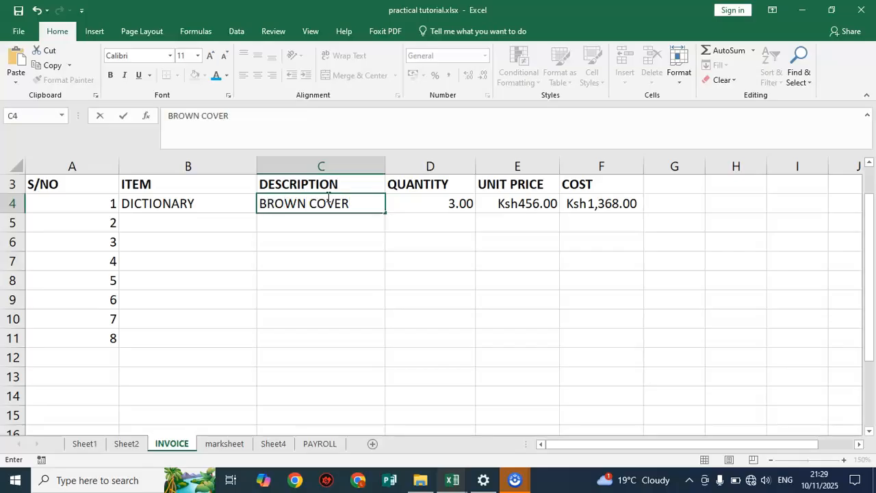
# Step: Choose DICTIONARY from the item list in cell B5 for the second invoice row
pyautogui.click(195, 221)
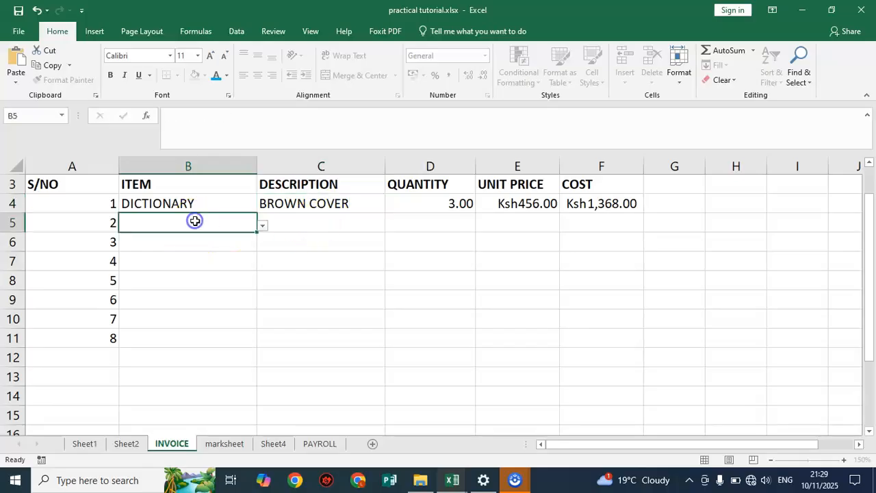
pyautogui.click(265, 226)
pyautogui.click(200, 238)
pyautogui.click(284, 227)
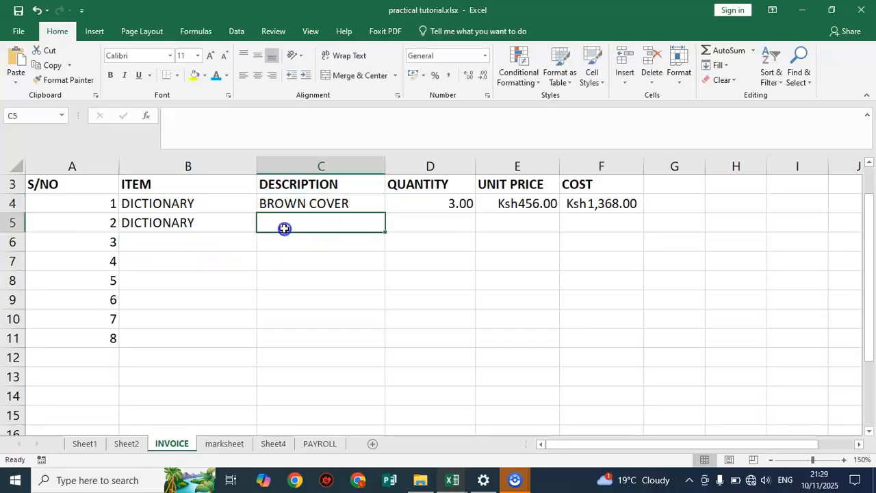
# Step: Enter the description HEAVY COVER, a quantity of 4 and a unit price of 3458 in row 5
pyautogui.write('HEAVY COVER')
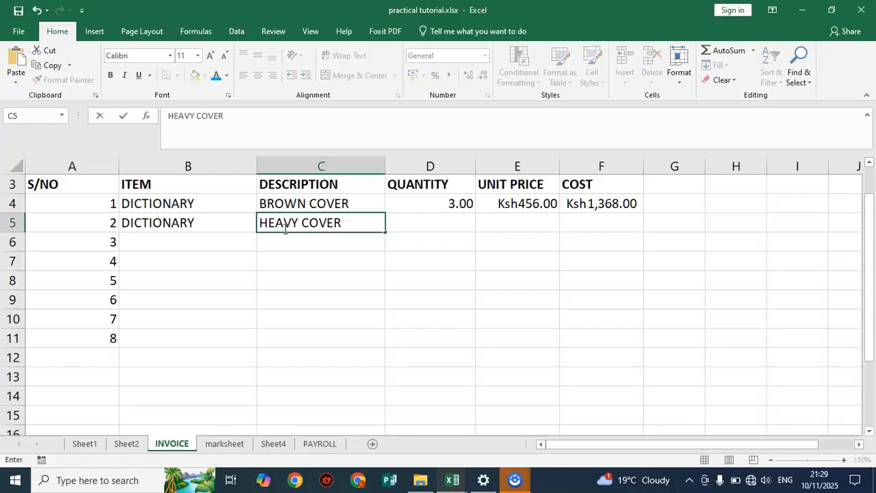
pyautogui.click(416, 224)
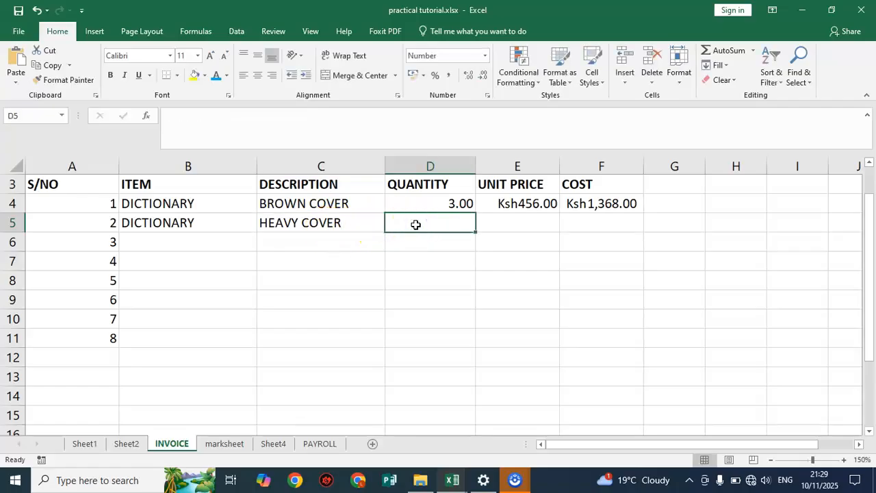
pyautogui.write('4')
pyautogui.click(517, 225)
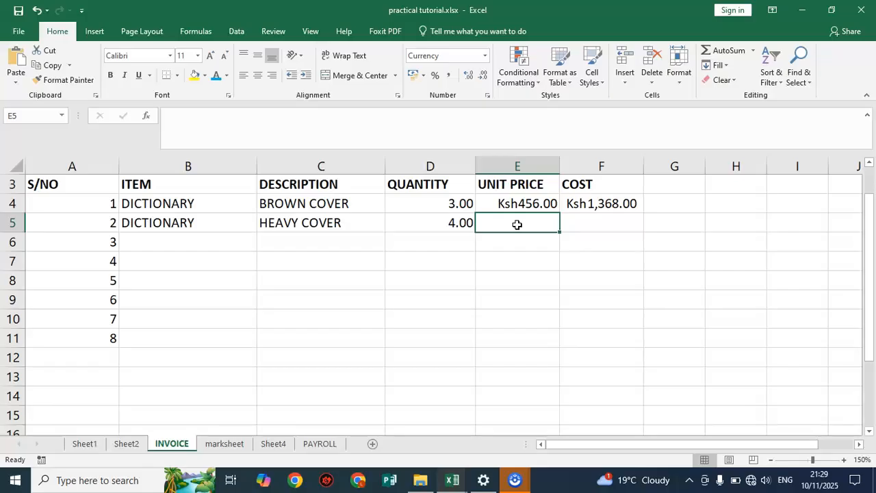
pyautogui.write('3458')
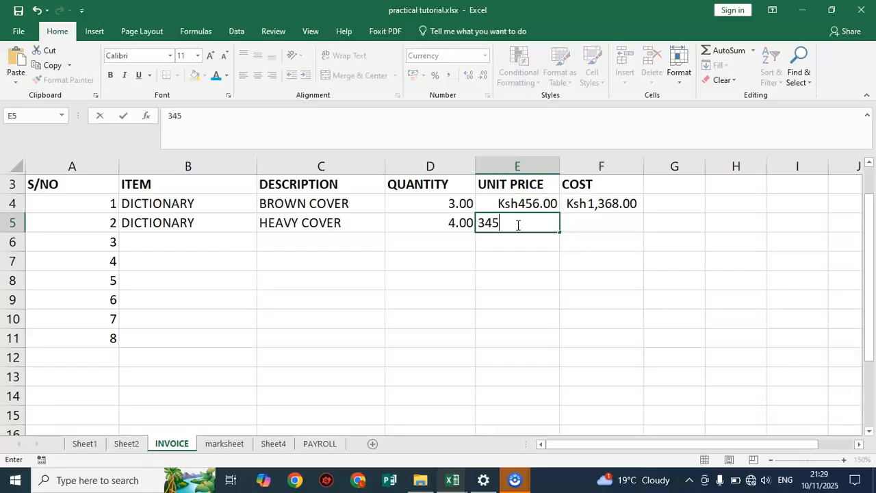
pyautogui.click(579, 221)
# Step: Fill the COST formula from cell F4 down to F9 and widen column F
pyautogui.click(612, 204)
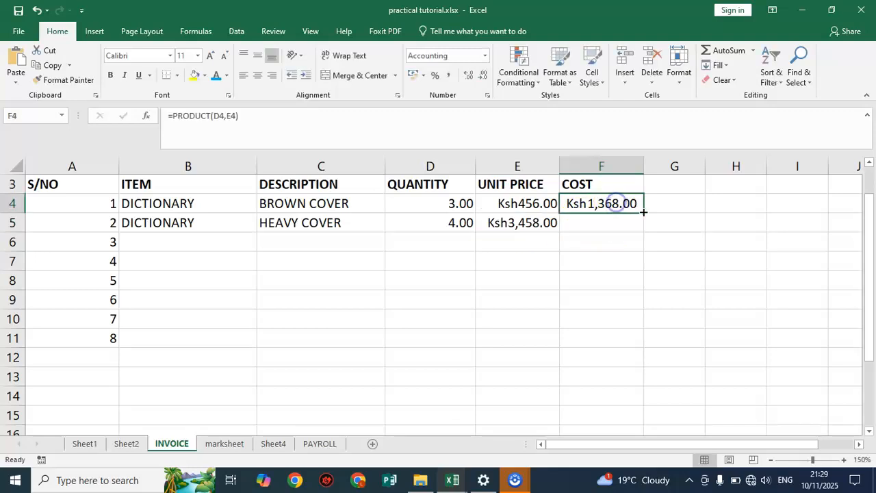
pyautogui.moveTo(643, 213); pyautogui.dragTo(633, 310)
pyautogui.moveTo(647, 161); pyautogui.dragTo(671, 188)
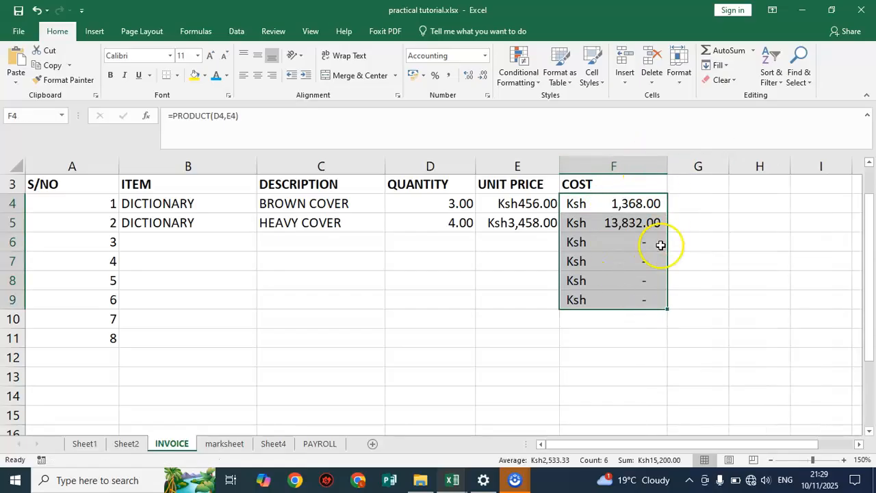
pyautogui.click(626, 246)
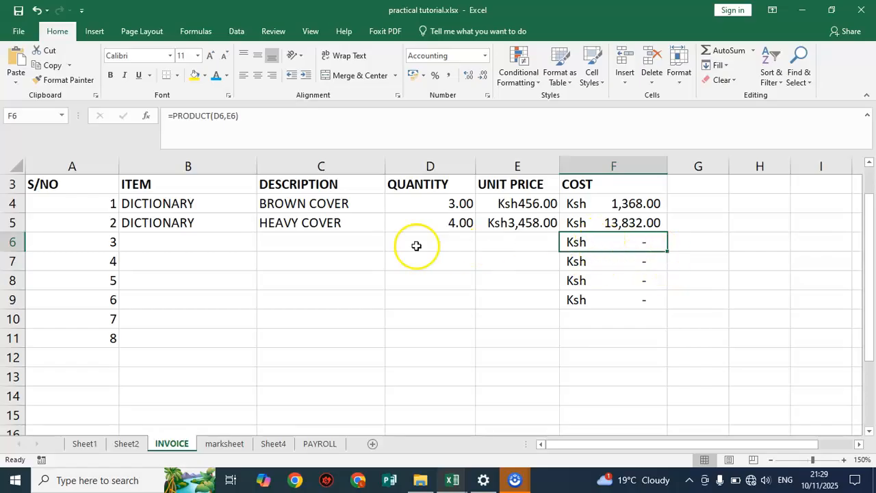
# Step: Choose TEXT BOOK from the item list in cell B6 and enter the description CARRICULUM in cell C6
pyautogui.click(157, 243)
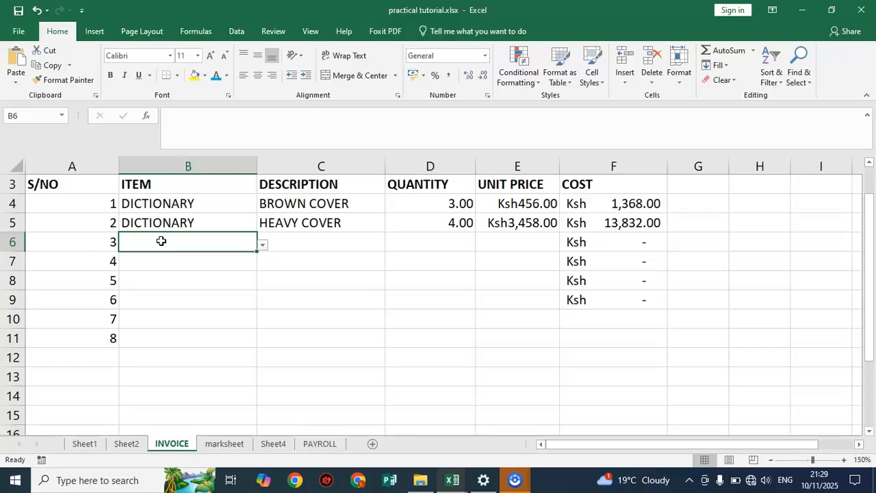
pyautogui.write('G')
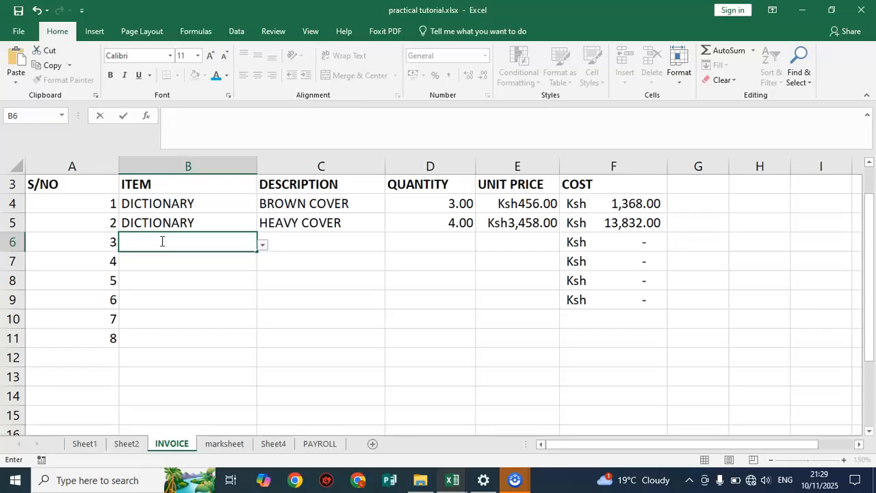
pyautogui.click(262, 247)
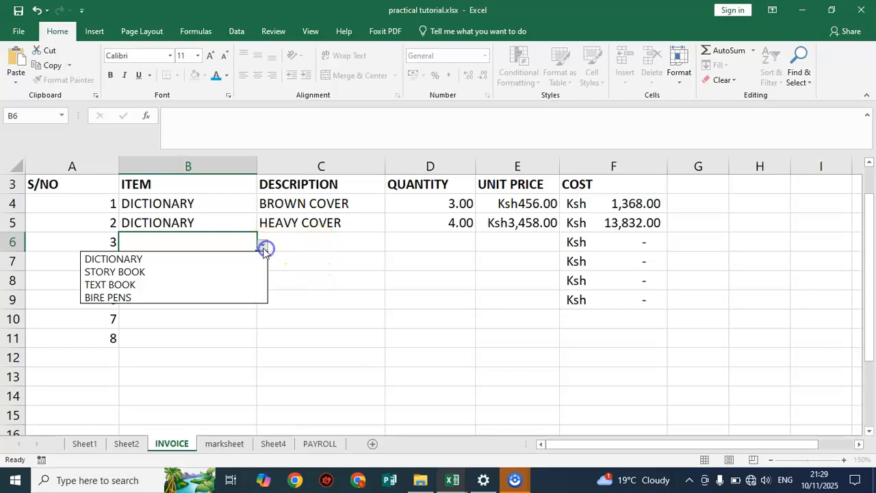
pyautogui.click(182, 285)
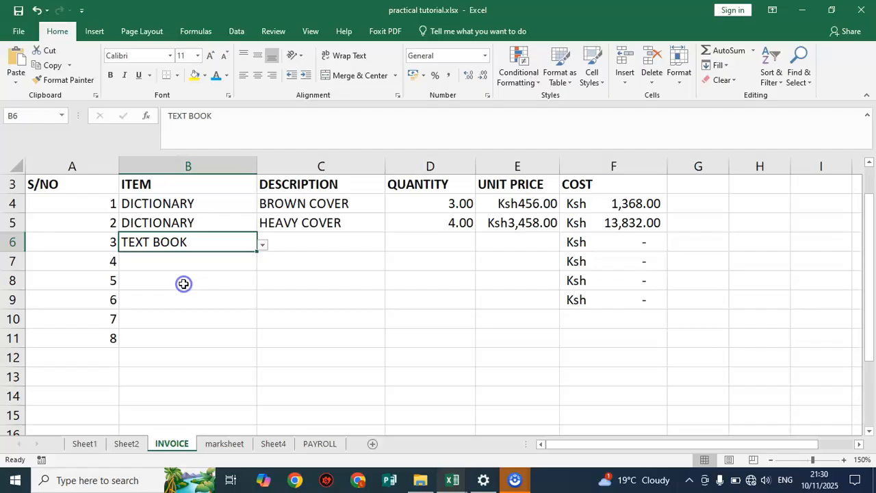
pyautogui.click(297, 240)
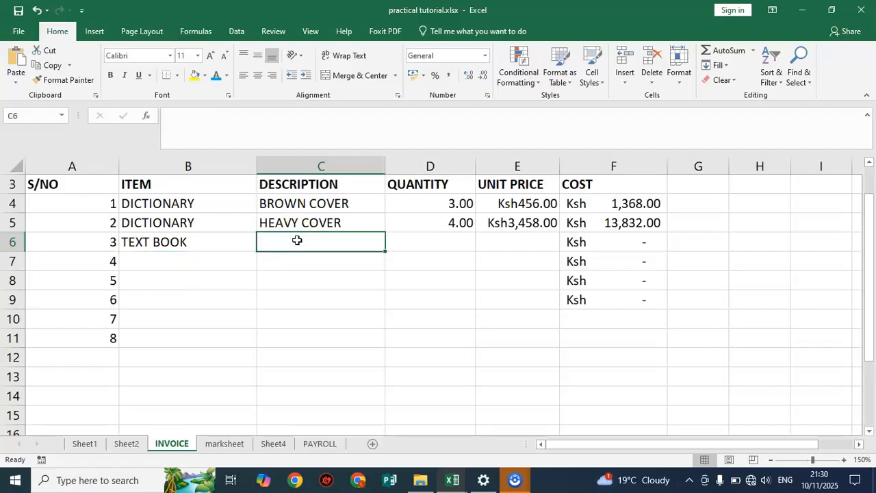
pyautogui.write('CARRICULU')
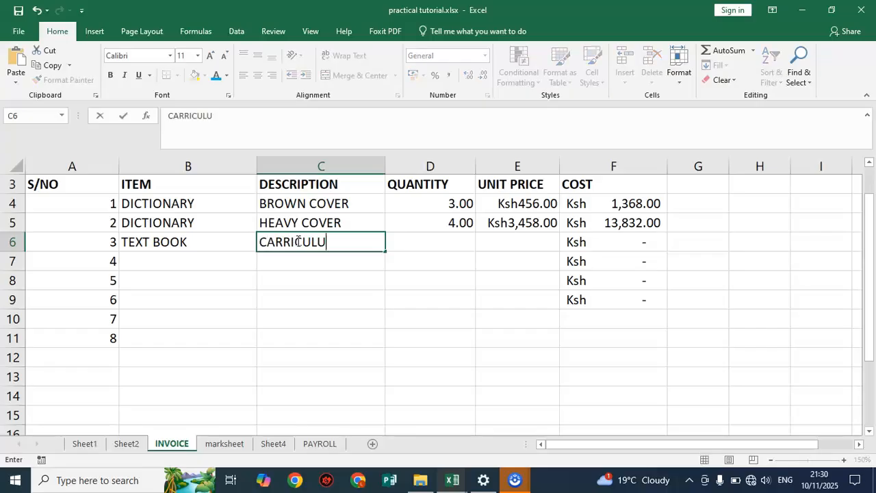
pyautogui.write('M')
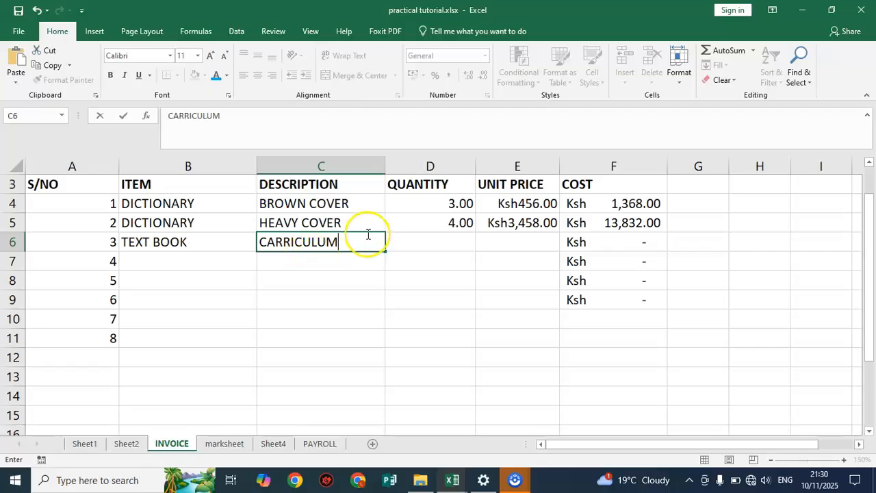
# Step: Enter a quantity of 5 in cell D6 and a unit price of 4530 in cell E6
pyautogui.click(469, 250)
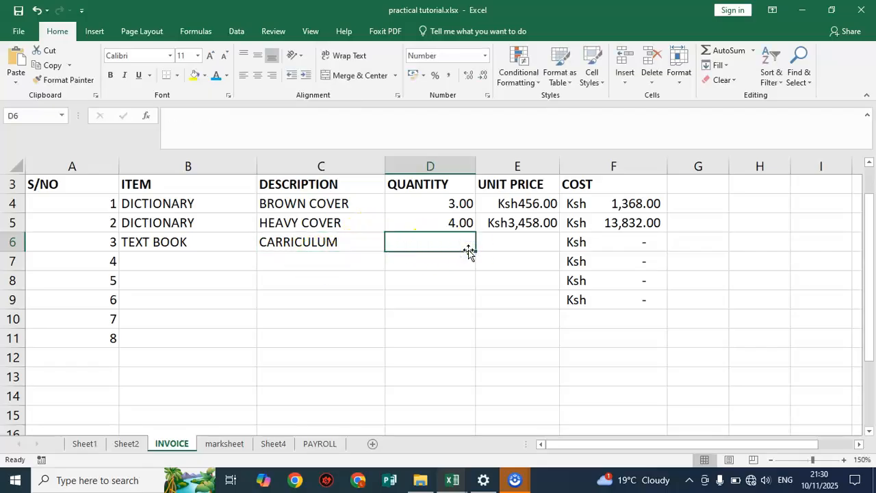
pyautogui.write('45')
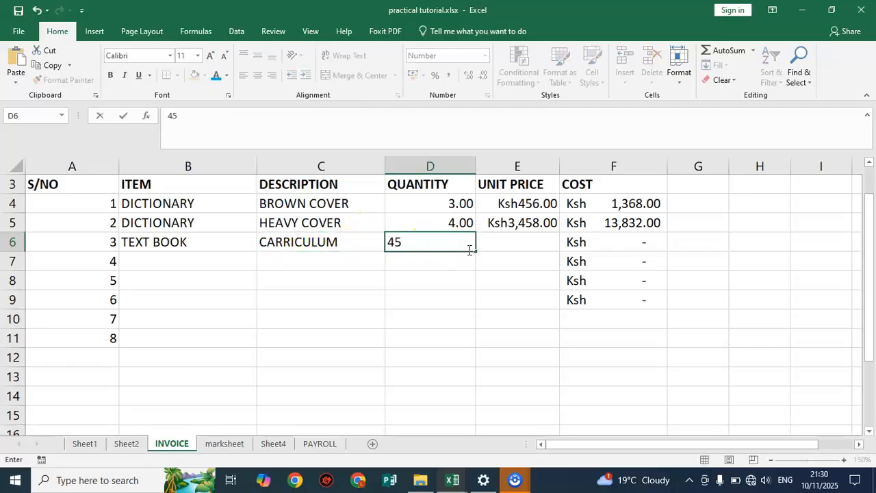
pyautogui.write('30')
pyautogui.doubleClick(429, 247)
pyautogui.hotkey('ctrl', 'c')
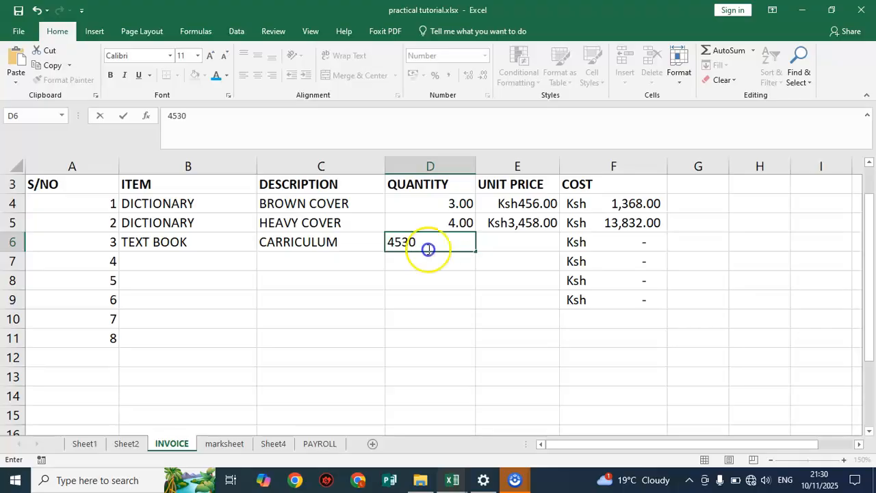
pyautogui.press('BackSpace')
pyautogui.write('5')
pyautogui.click(500, 246)
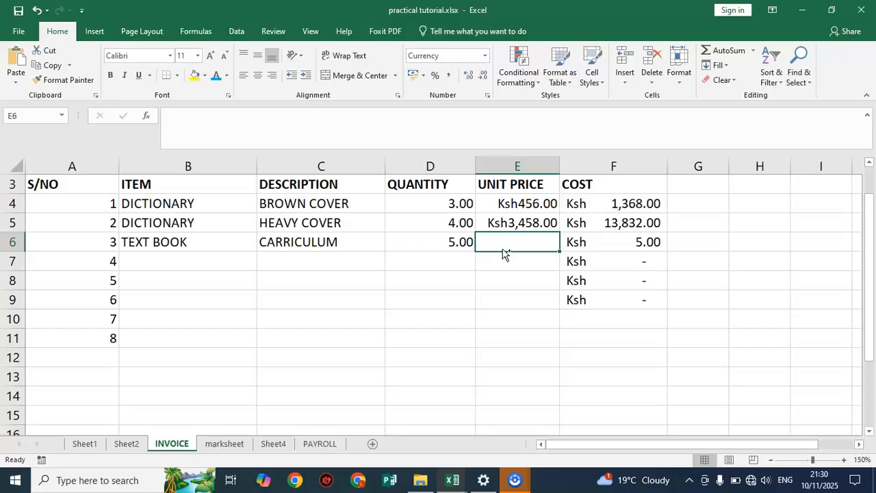
pyautogui.hotkey('ctrl', 'v')
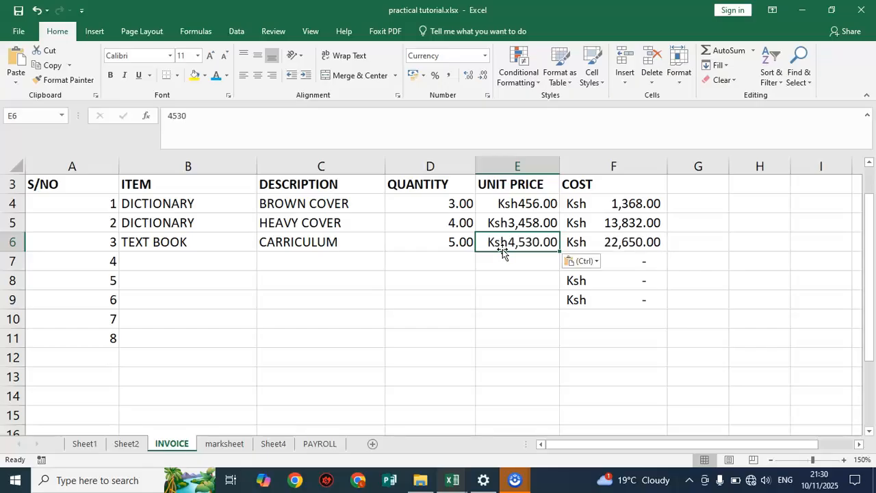
# Step: Delete the COST formulas in the unused rows, cells F7 to F9
pyautogui.click(636, 259)
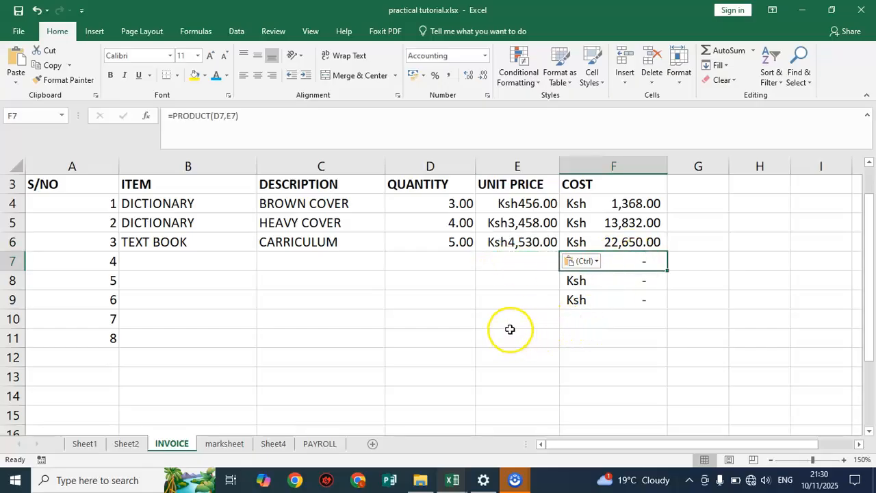
pyautogui.click(172, 358)
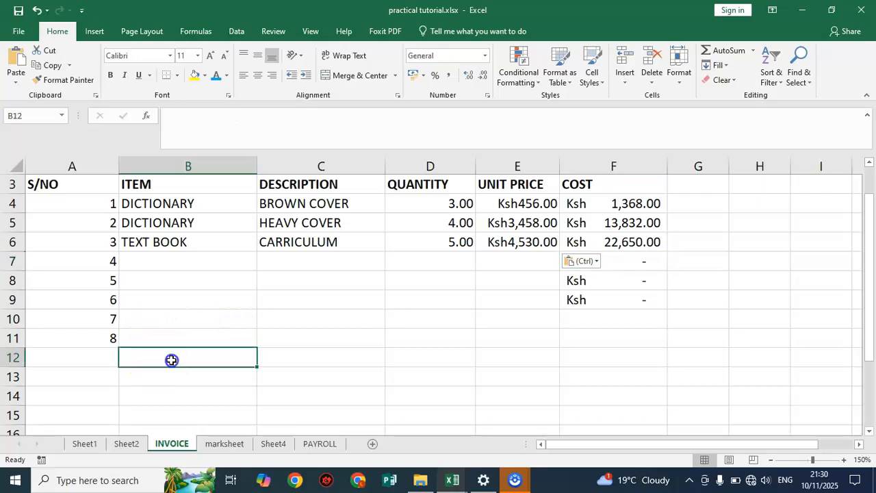
pyautogui.click(268, 357)
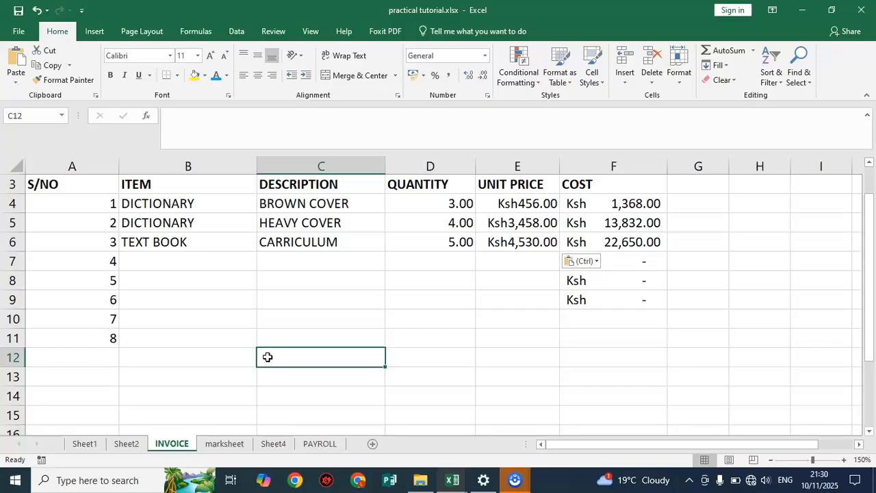
pyautogui.moveTo(617, 261); pyautogui.dragTo(607, 298)
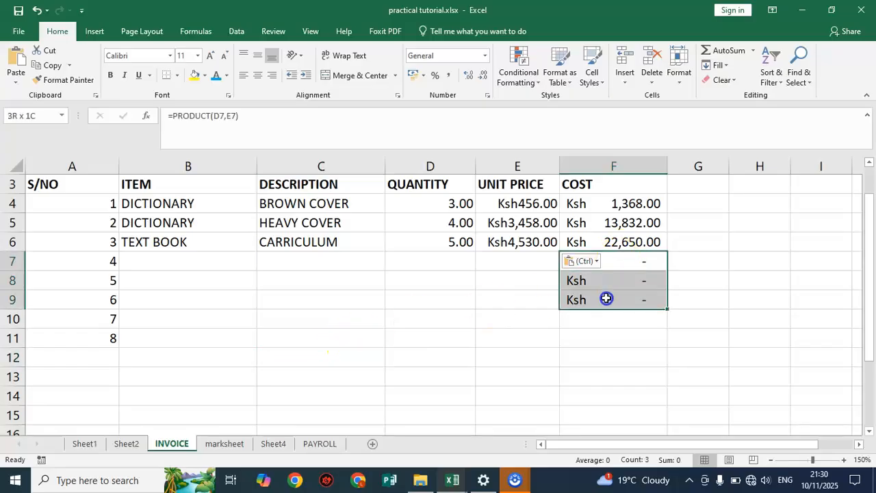
pyautogui.press('Delete')
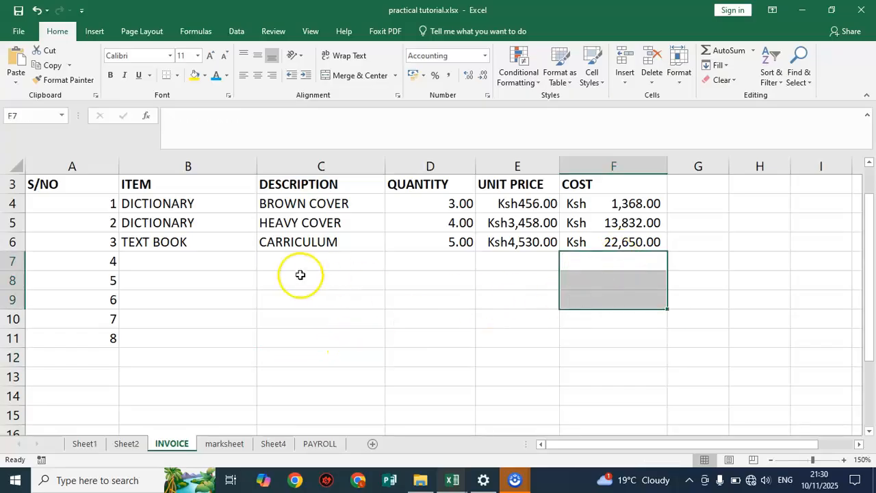
# Step: Enter the label SUB TOTAL in cell C12 below the invoice rows
pyautogui.click(274, 341)
pyautogui.click(265, 359)
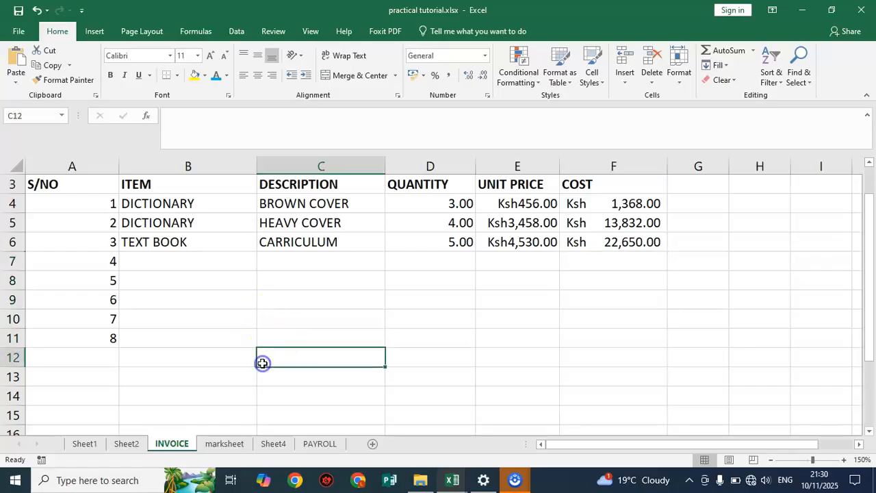
pyautogui.write('SUB TOTAL')
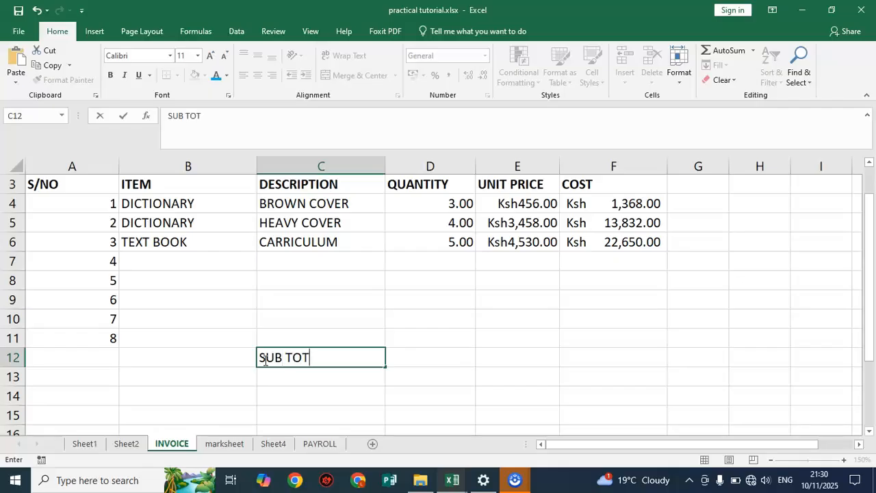
# Step: Try to apply the Subtotal command to empty cell F12 and to the COST values in F4 to F6
pyautogui.click(612, 361)
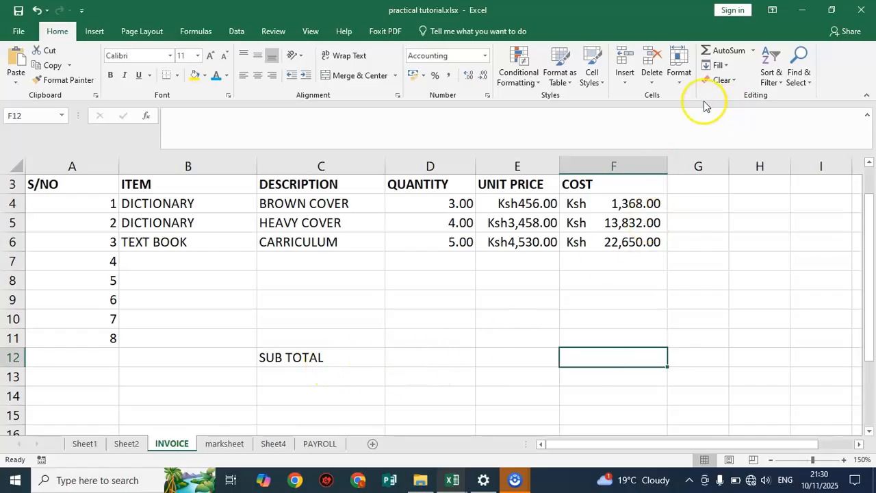
pyautogui.click(233, 31)
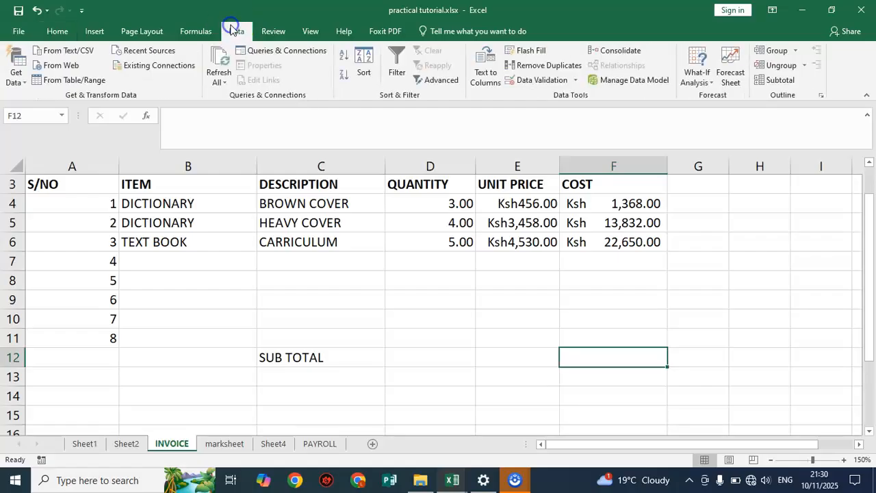
pyautogui.click(780, 81)
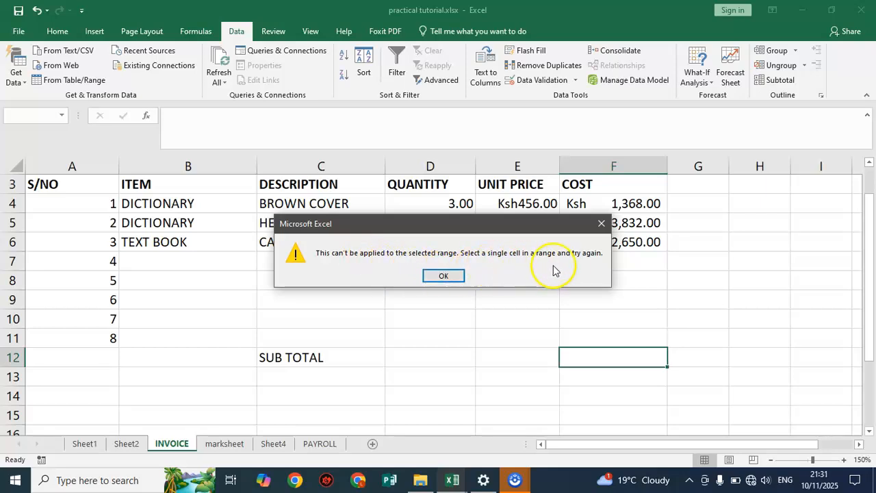
pyautogui.click(601, 224)
pyautogui.moveTo(624, 203); pyautogui.dragTo(628, 243)
pyautogui.click(778, 80)
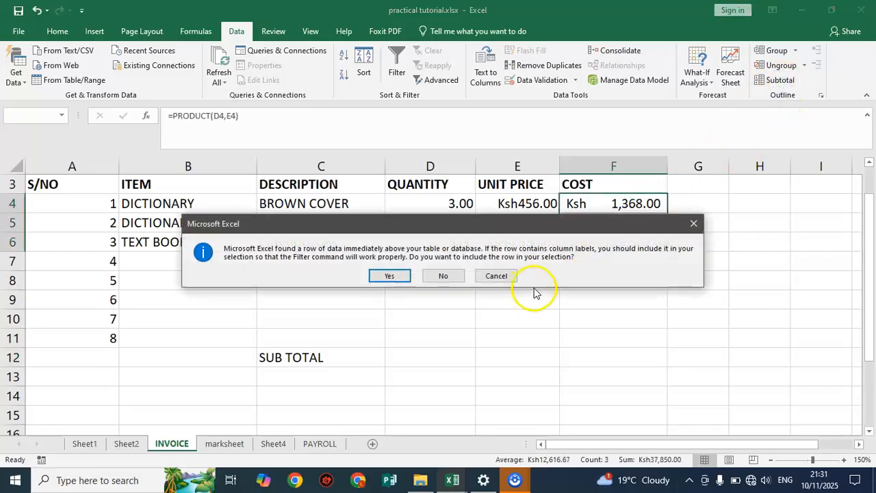
pyautogui.click(691, 224)
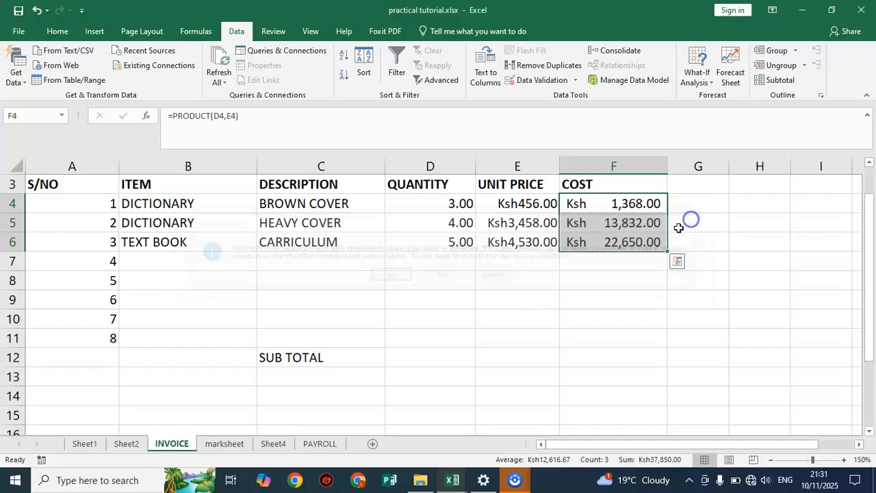
# Step: Make the SUB TOTAL label bold and merge and center it across cells C12 to E12
pyautogui.click(479, 315)
pyautogui.click(335, 359)
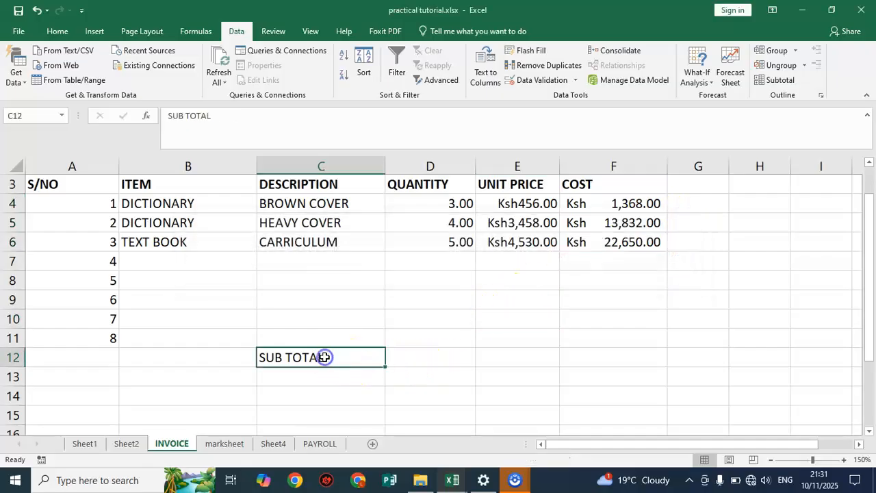
pyautogui.click(58, 31)
pyautogui.click(110, 75)
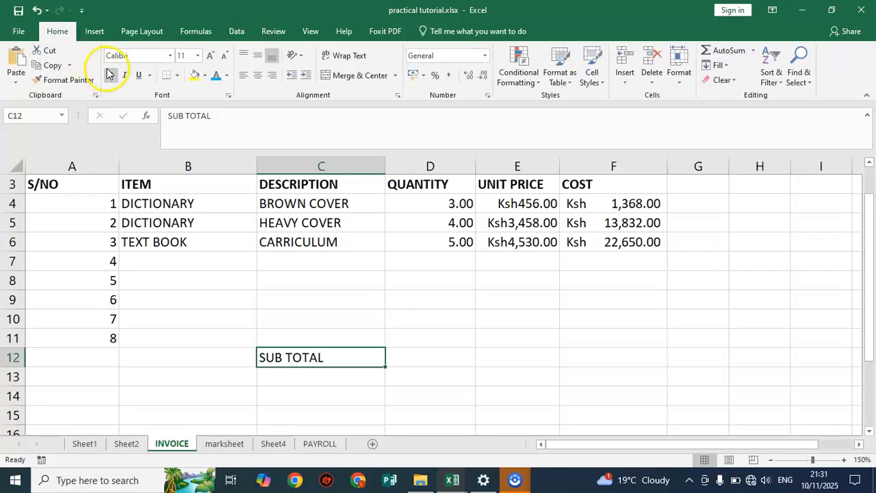
pyautogui.click(447, 364)
pyautogui.click(592, 366)
pyautogui.moveTo(552, 358); pyautogui.dragTo(343, 358)
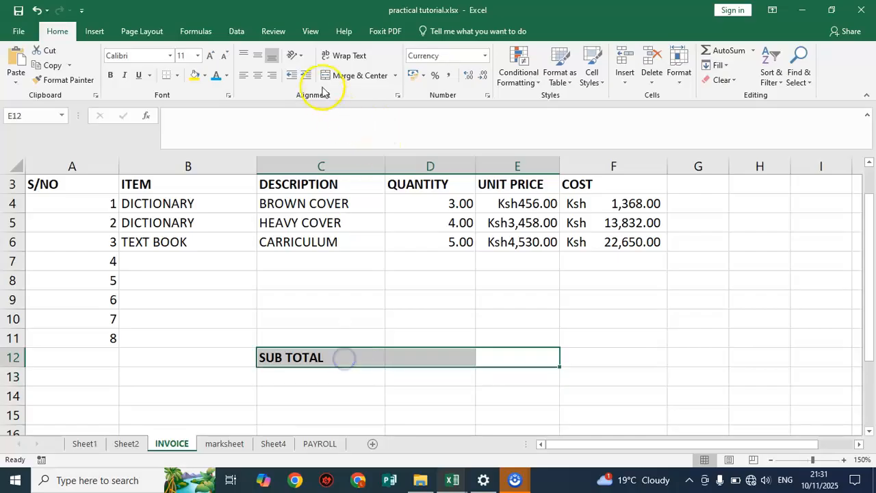
pyautogui.click(346, 75)
pyautogui.click(617, 360)
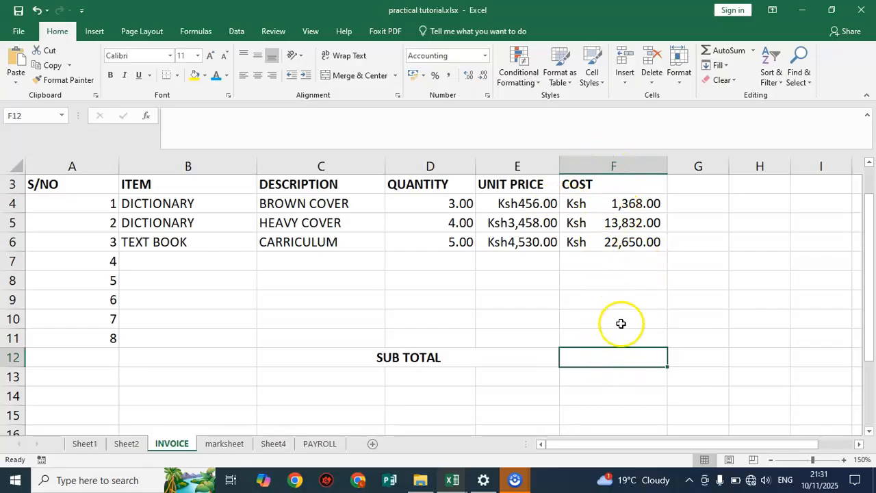
# Step: Calculate the subtotal in cell F12 by summing the COST values in F4 to F11 with the SUM function
pyautogui.write('S')
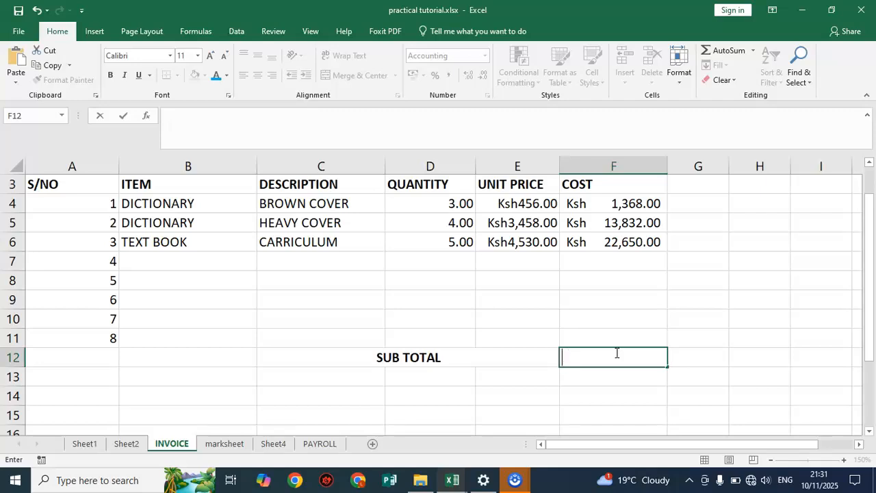
pyautogui.write('=SU')
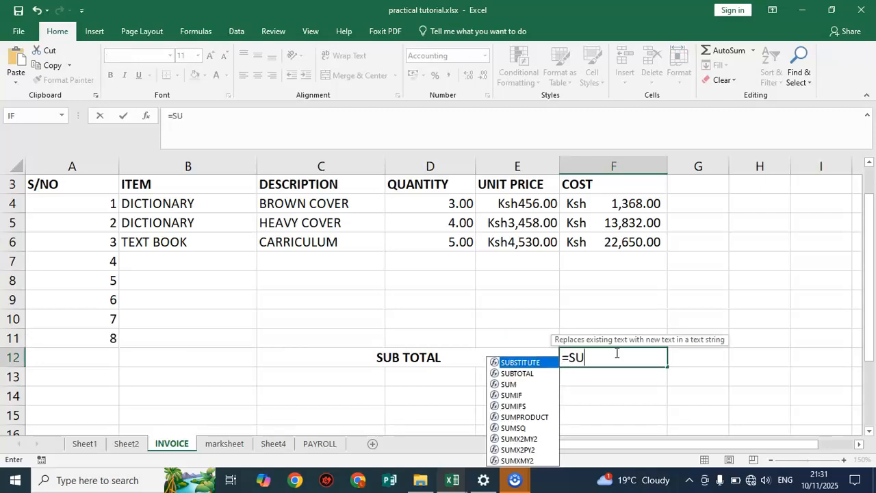
pyautogui.write('M')
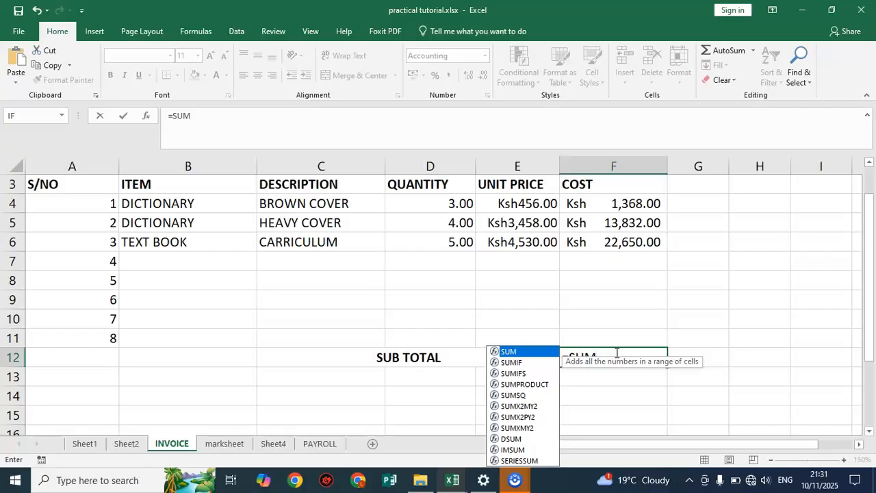
pyautogui.write('(')
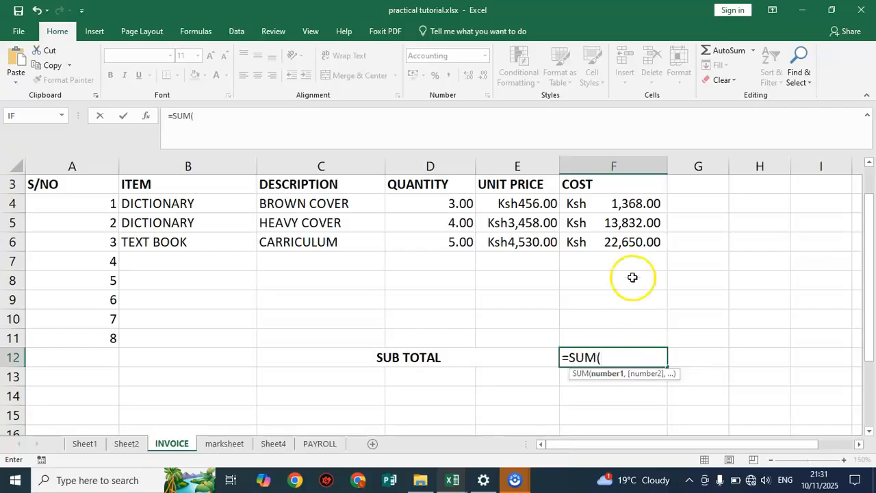
pyautogui.click(611, 204)
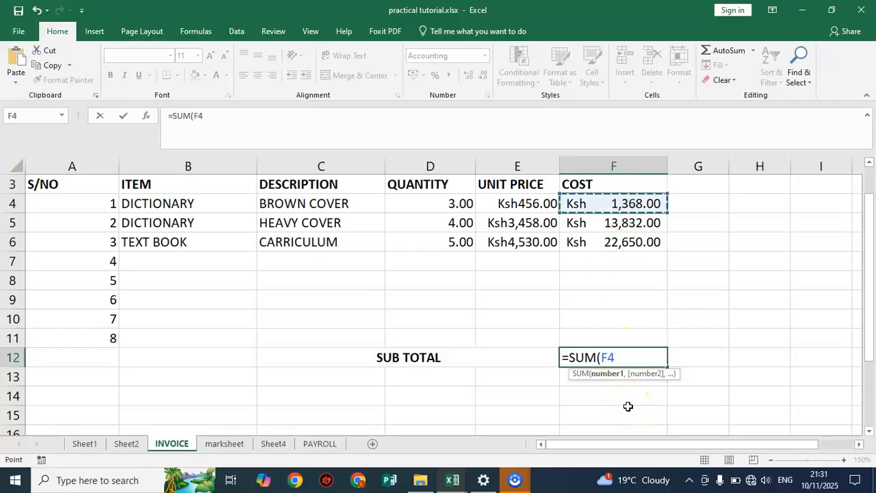
pyautogui.press('F8')
pyautogui.click(588, 338)
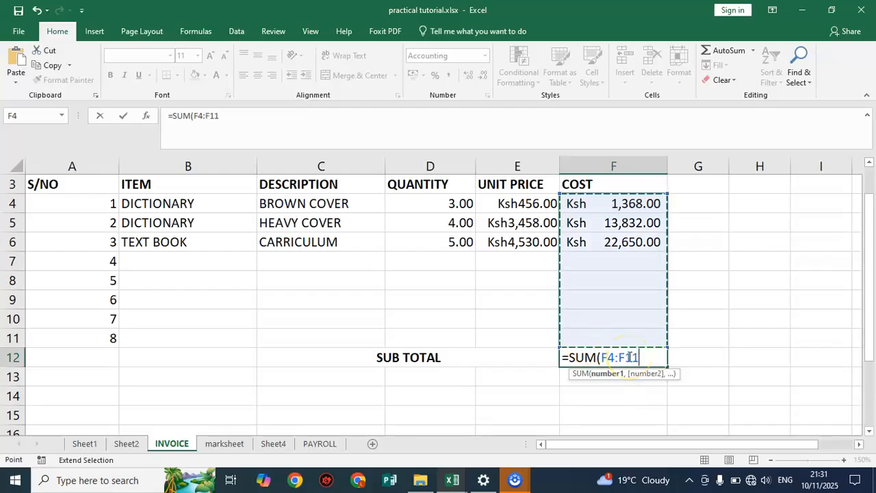
pyautogui.press('Return')
pyautogui.click(614, 378)
pyautogui.click(648, 367)
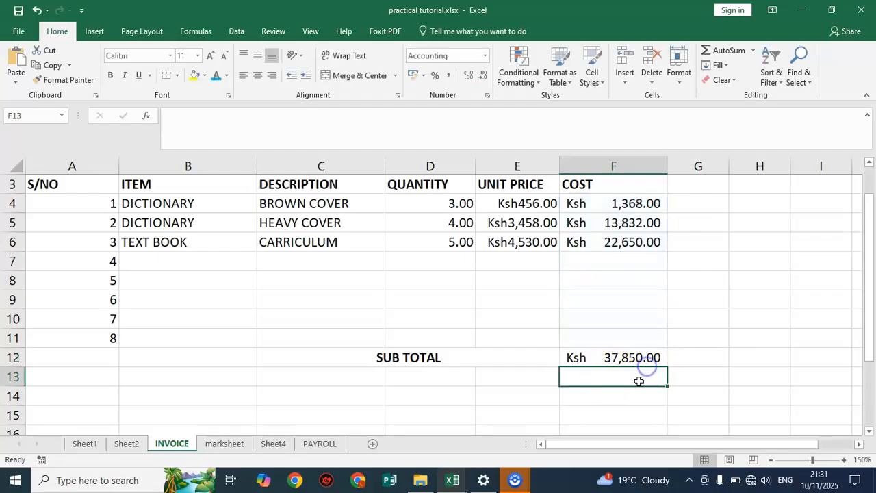
# Step: Enter the label ADD VAT TAX in cell C13 and merge and center it across cells C13 to E13
pyautogui.click(410, 376)
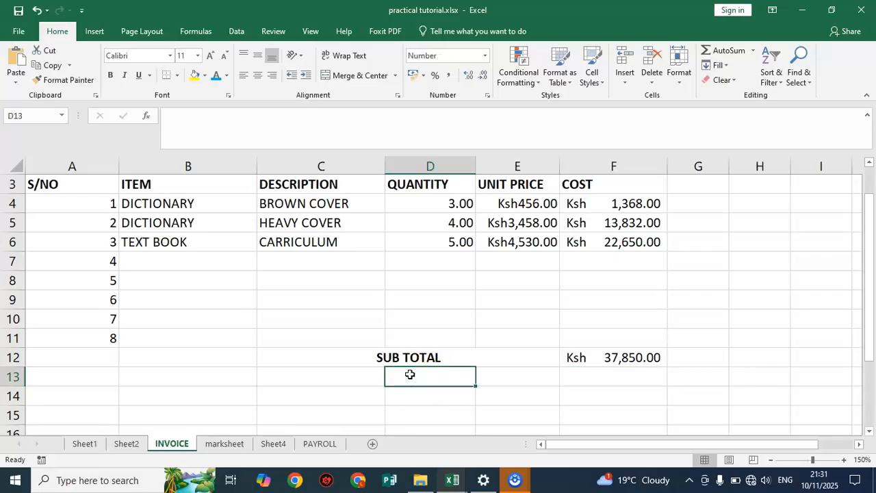
pyautogui.click(369, 375)
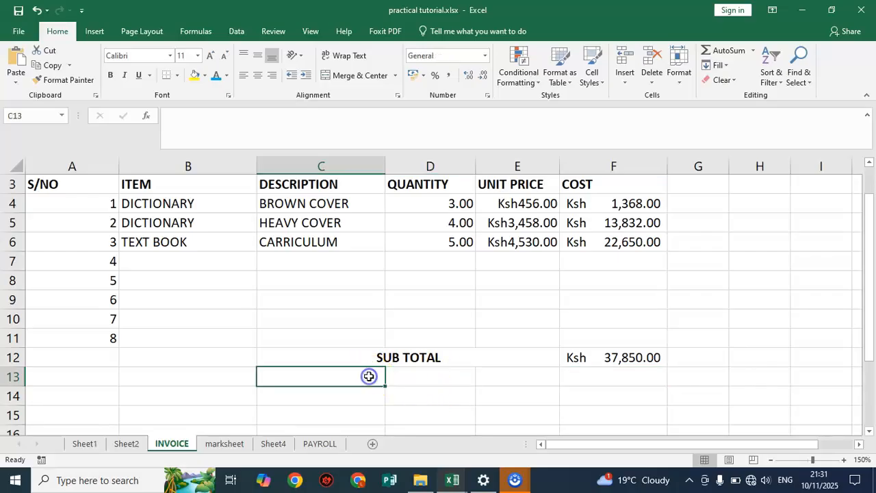
pyautogui.write('T')
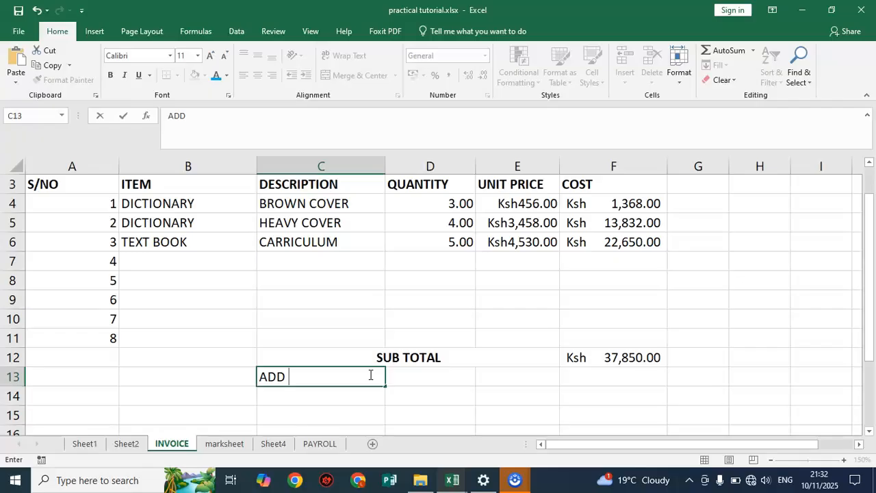
pyautogui.write('VAT TAX')
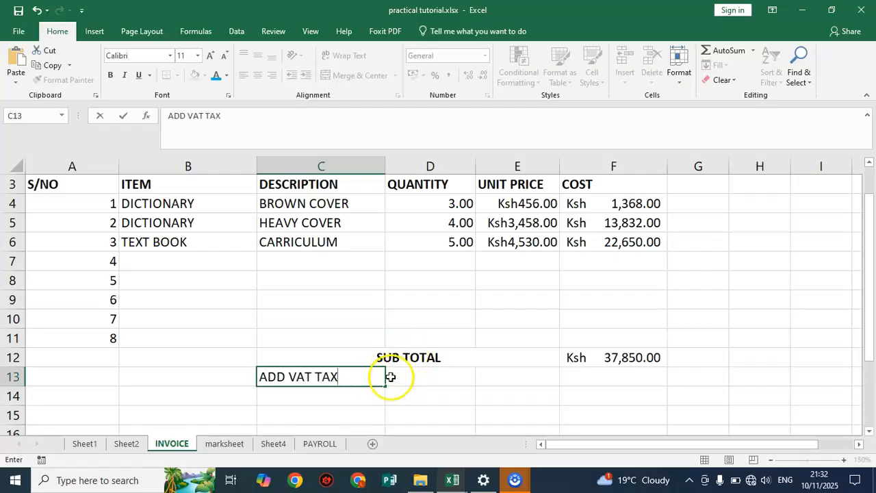
pyautogui.moveTo(525, 378); pyautogui.dragTo(339, 377)
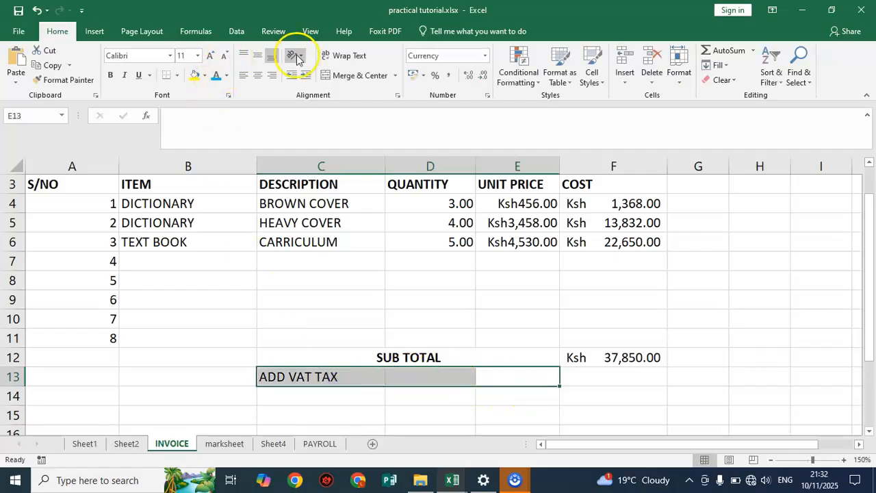
pyautogui.click(354, 75)
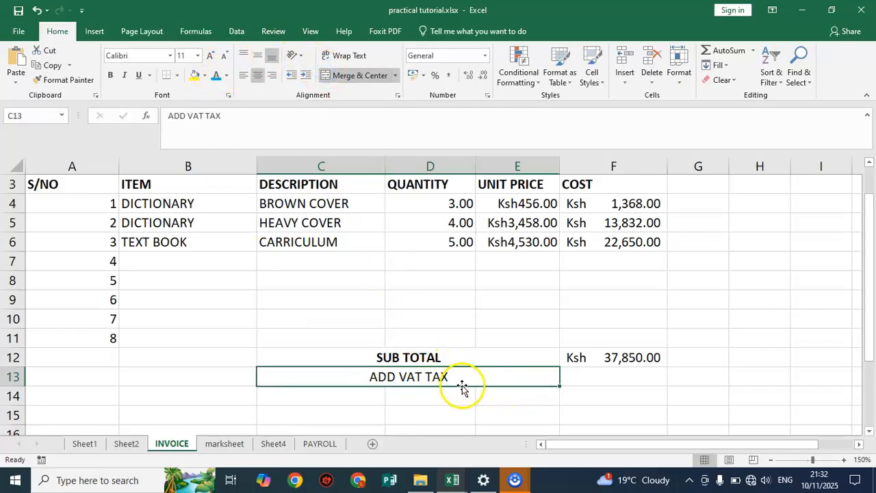
# Step: Calculate the VAT in cell F13 as 16% of the subtotal with the formula =16%*F12
pyautogui.click(625, 378)
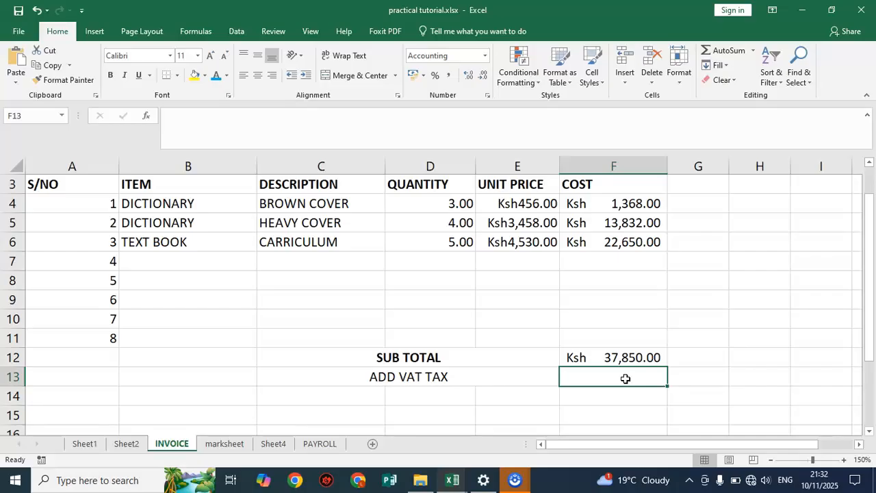
pyautogui.click(625, 378)
pyautogui.click(637, 358)
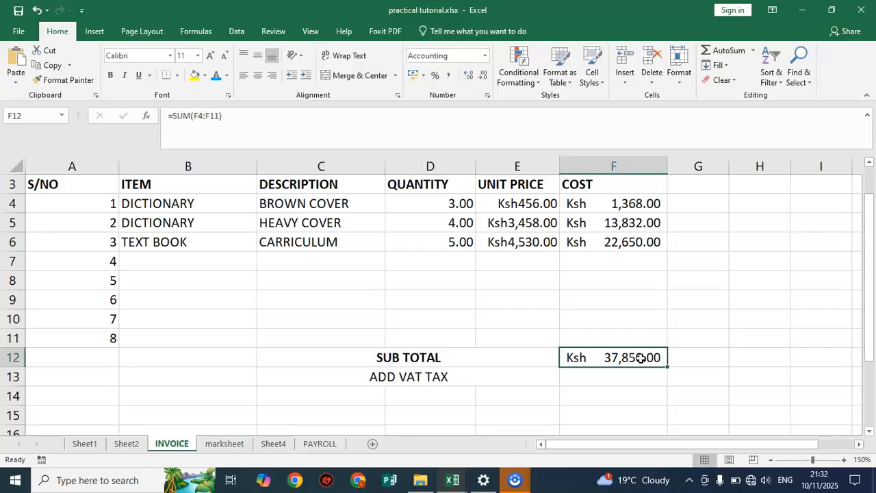
pyautogui.click(616, 379)
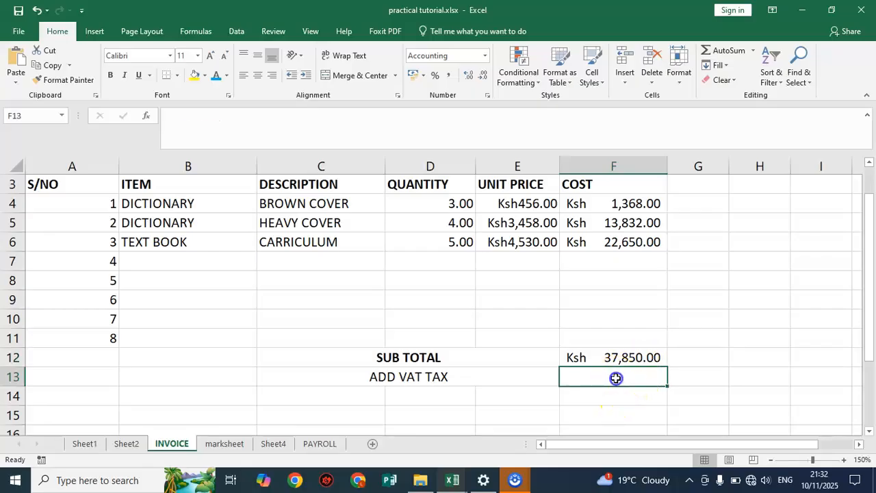
pyautogui.click(611, 376)
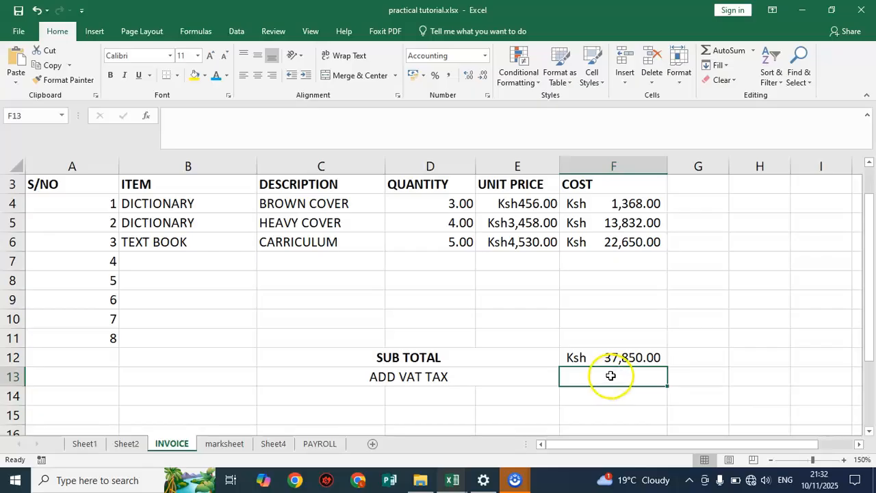
pyautogui.write('2')
pyautogui.press('BackSpace')
pyautogui.write('16%*')
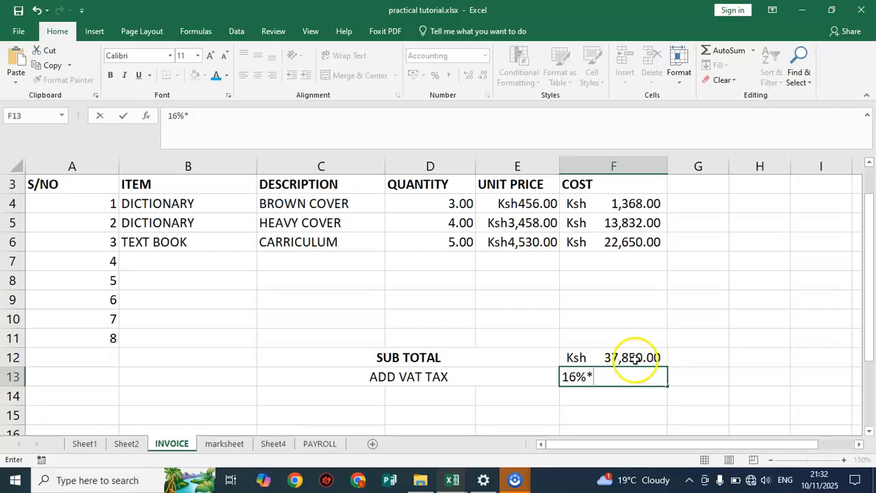
pyautogui.click(568, 376)
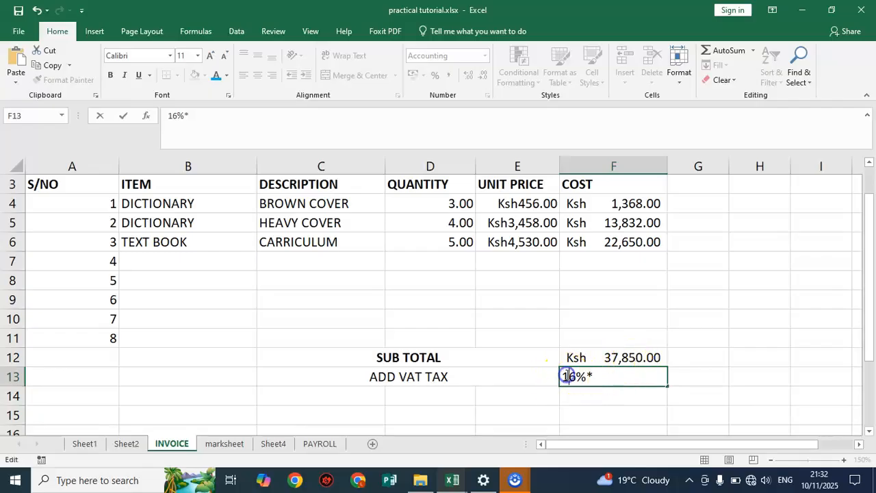
pyautogui.write('=')
pyautogui.press('BackSpace')
pyautogui.write('=')
pyautogui.click(566, 373)
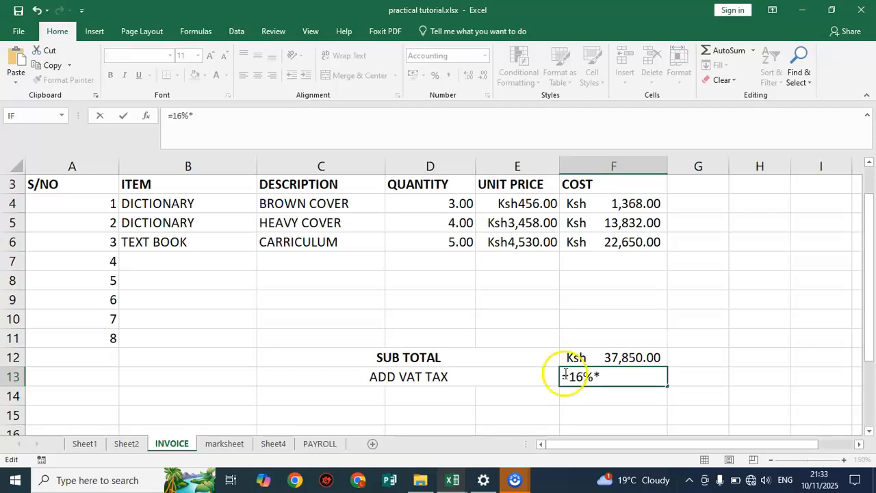
pyautogui.click(610, 376)
pyautogui.click(627, 357)
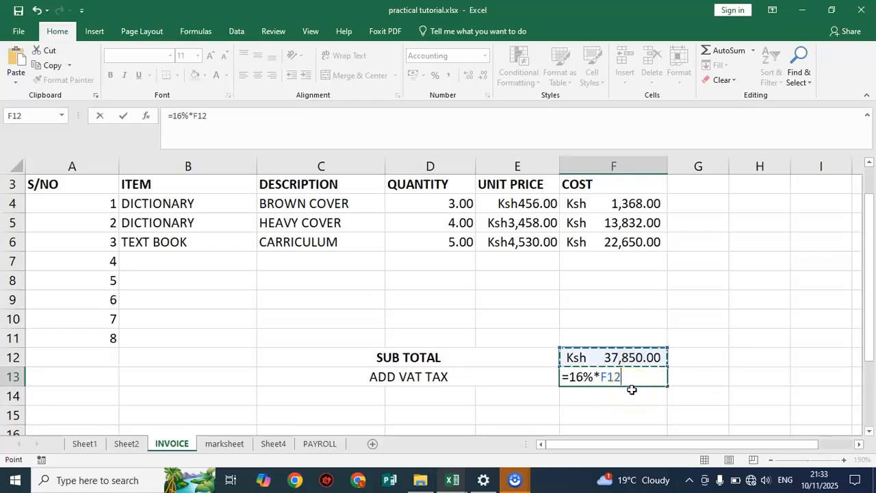
pyautogui.press('Return')
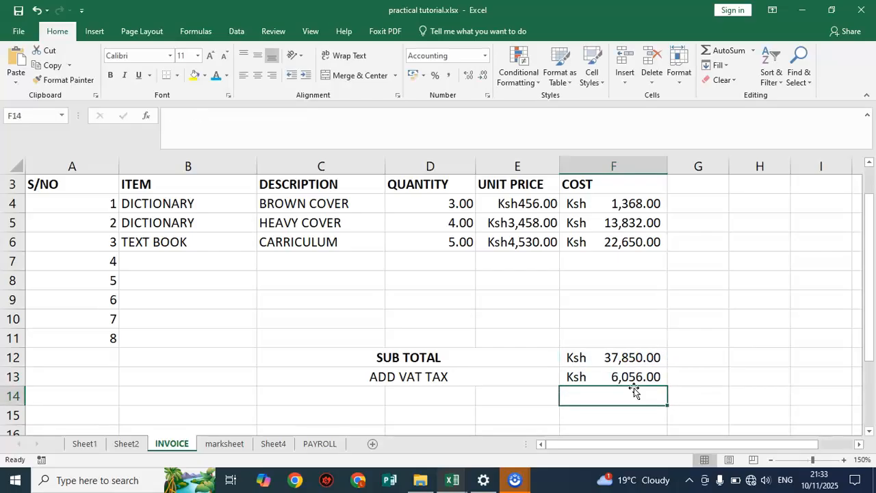
pyautogui.click(643, 374)
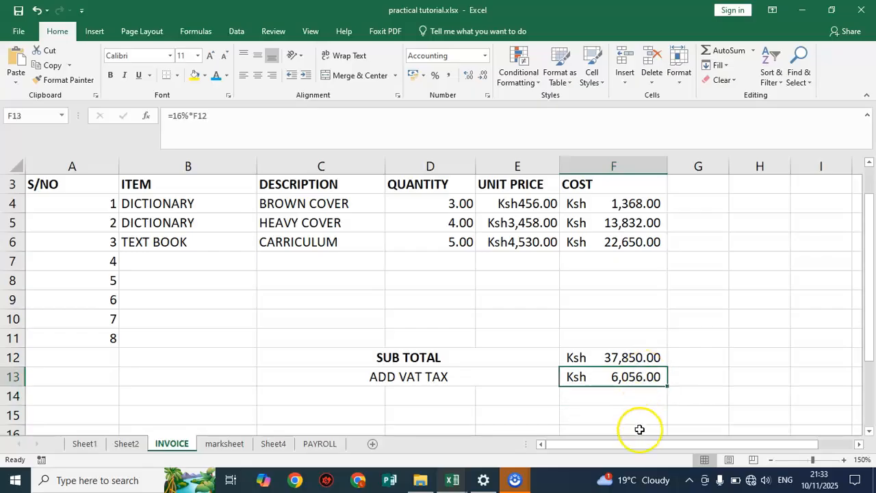